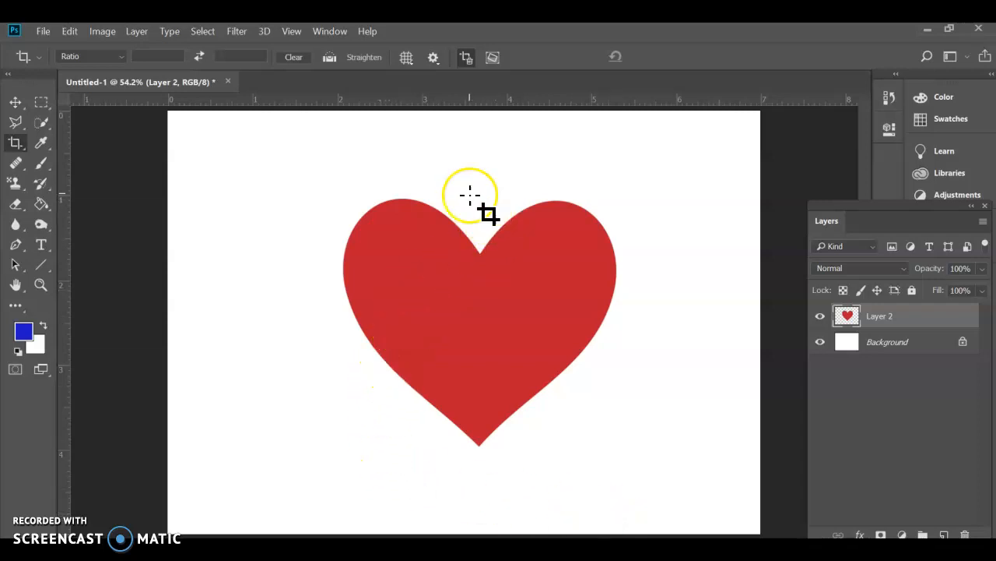
# - Examine the red heart's edge near the top notch at high magnification to see its pixels
pyautogui.click(19, 103)
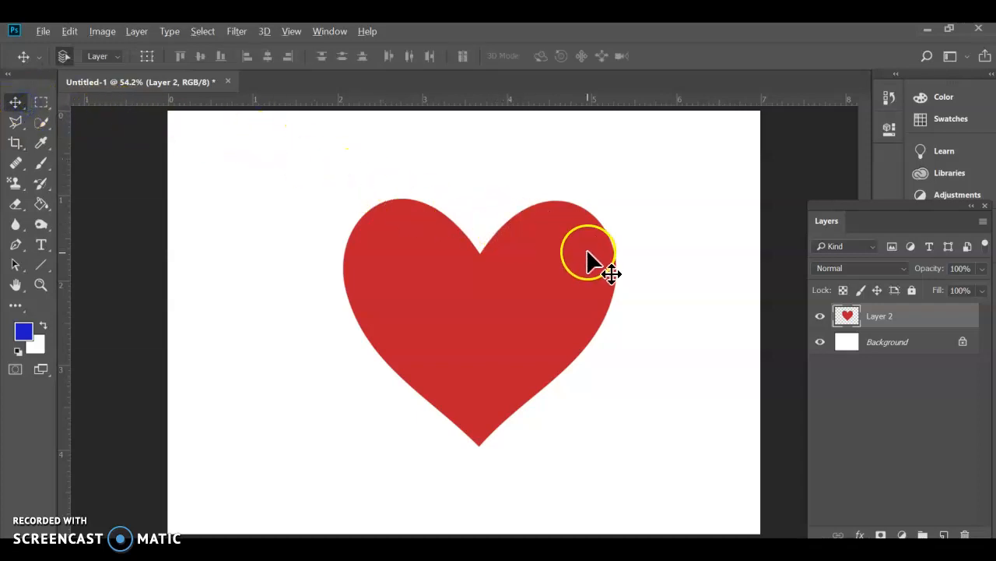
pyautogui.scroll(5, 588, 252)
pyautogui.scroll(1, 417, 236)
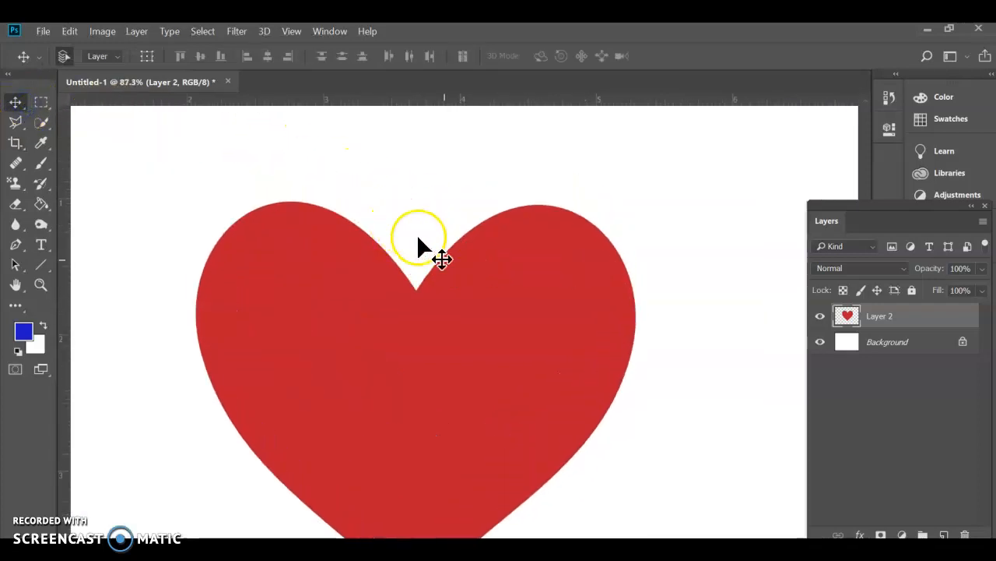
pyautogui.scroll(6, 421, 241)
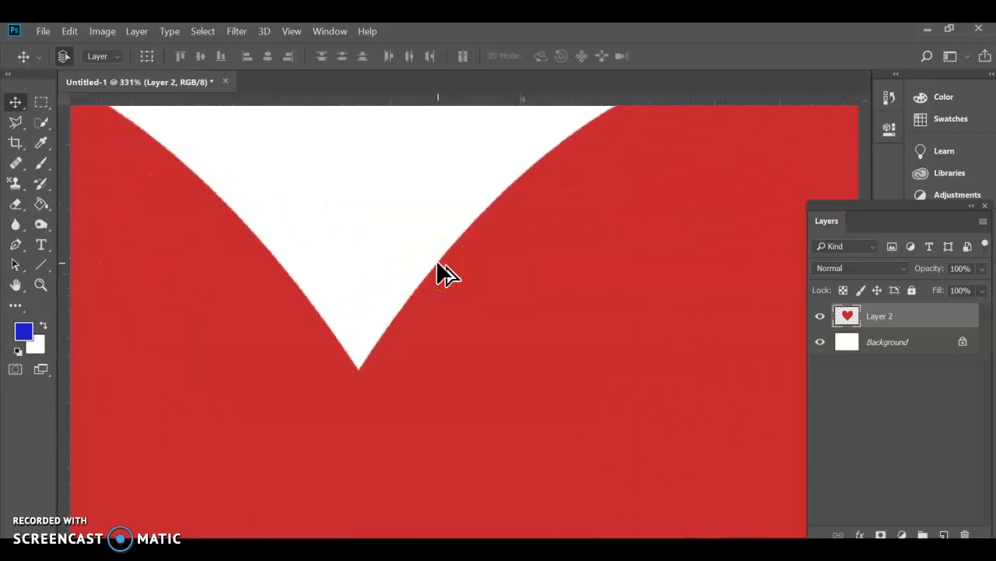
pyautogui.scroll(8, 438, 265)
pyautogui.scroll(4, 438, 268)
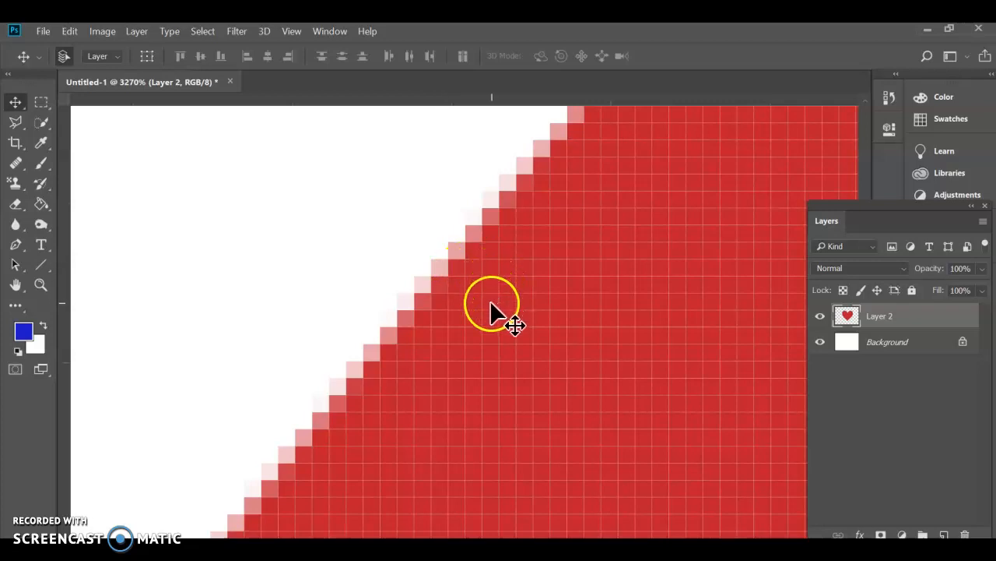
pyautogui.scroll(-4, 498, 303)
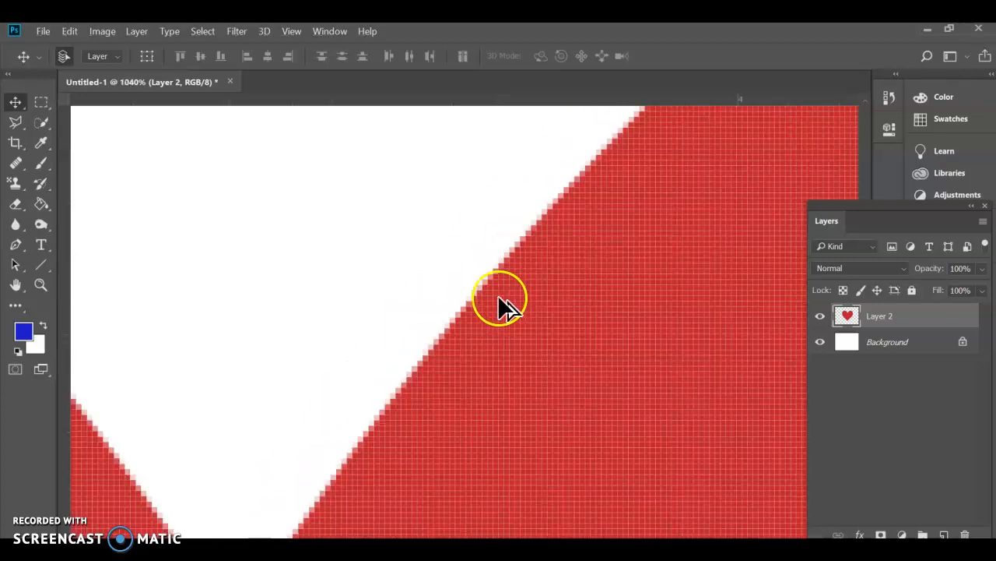
pyautogui.scroll(-6, 503, 303)
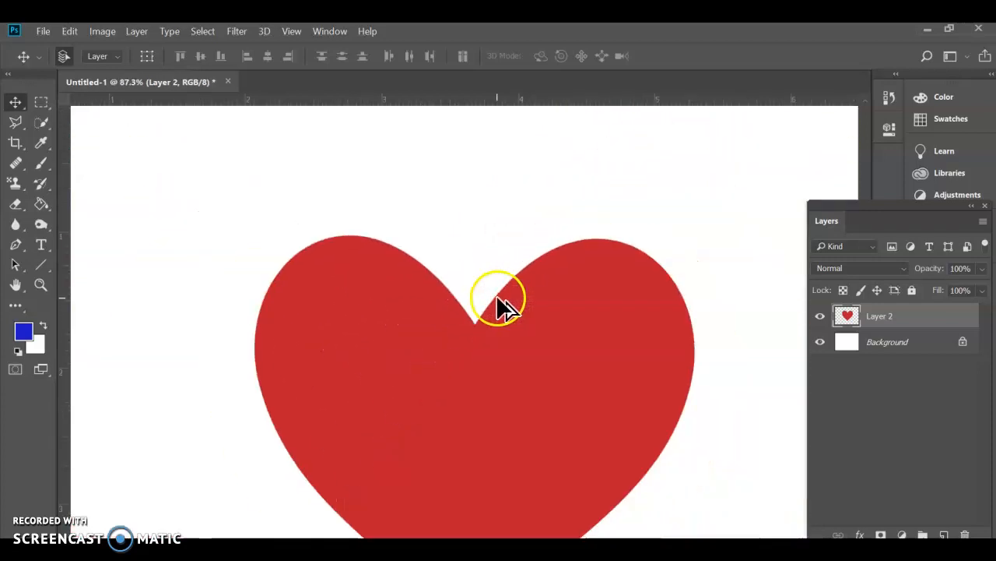
pyautogui.scroll(-2, 498, 299)
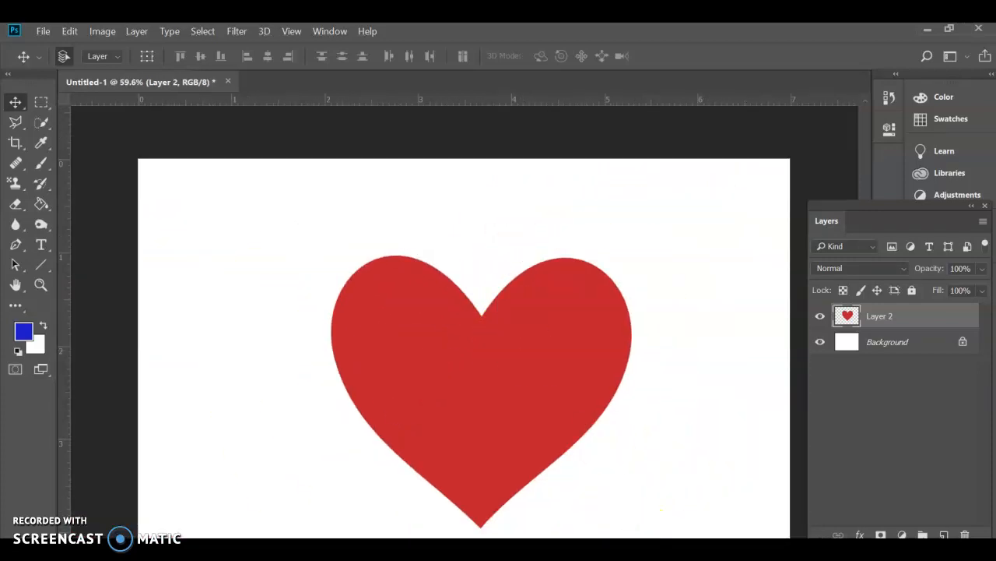
# - Switch to Illustrator and examine the vector heart's edge up to 64000% magnification, finishing with the whole artboard in view
pyautogui.moveTo(639, 551)
pyautogui.click(636, 552)
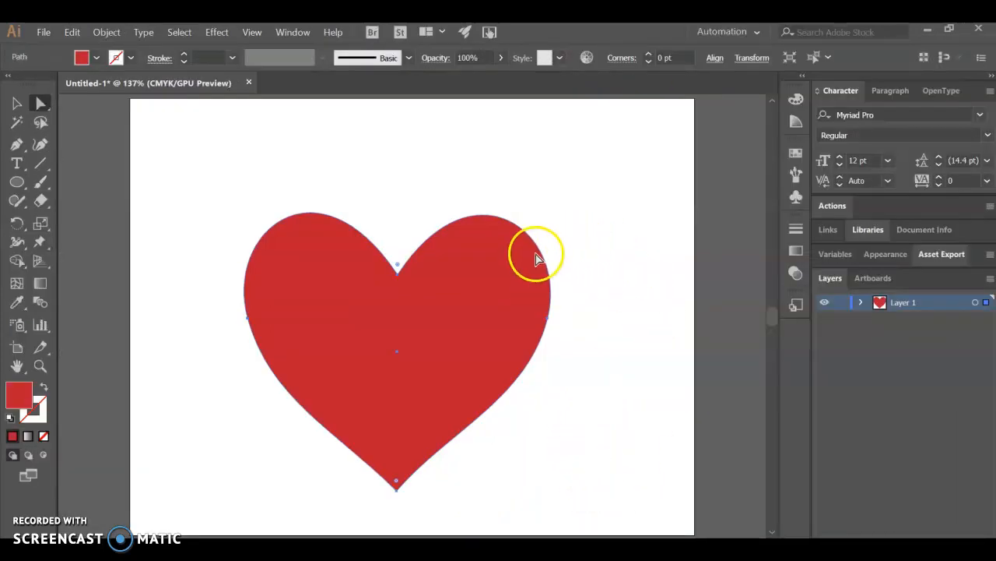
pyautogui.scroll(7, 413, 234)
pyautogui.scroll(8, 455, 323)
pyautogui.scroll(6, 261, 299)
pyautogui.scroll(2, 589, 392)
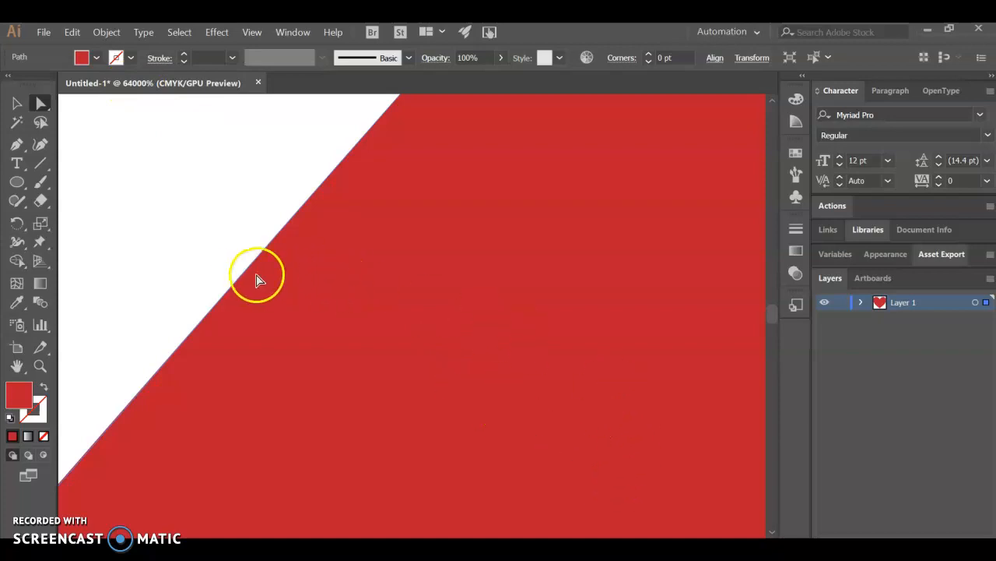
pyautogui.scroll(-1, 243, 284)
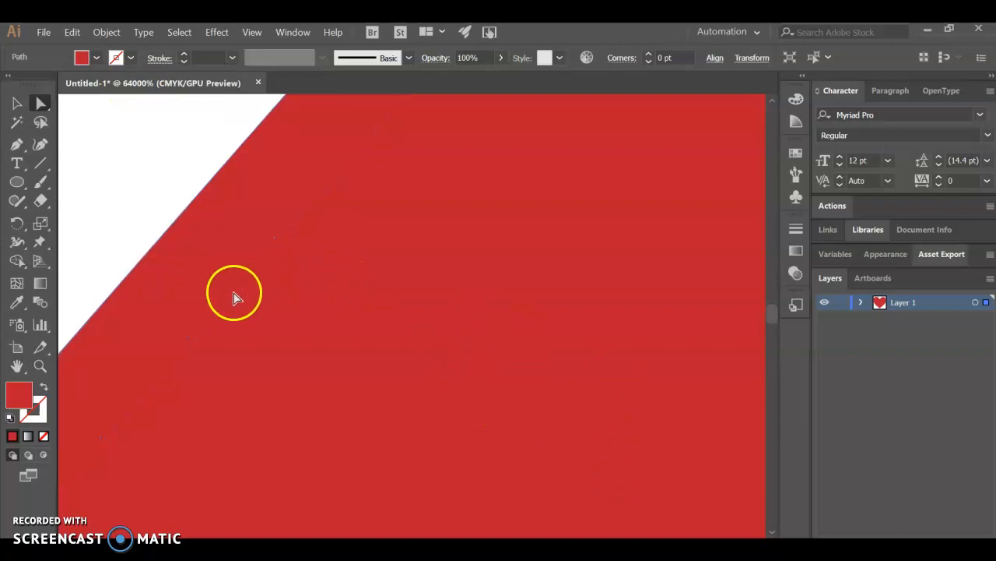
pyautogui.hscroll(-5, 221, 295)
pyautogui.hscroll(3, 219, 293)
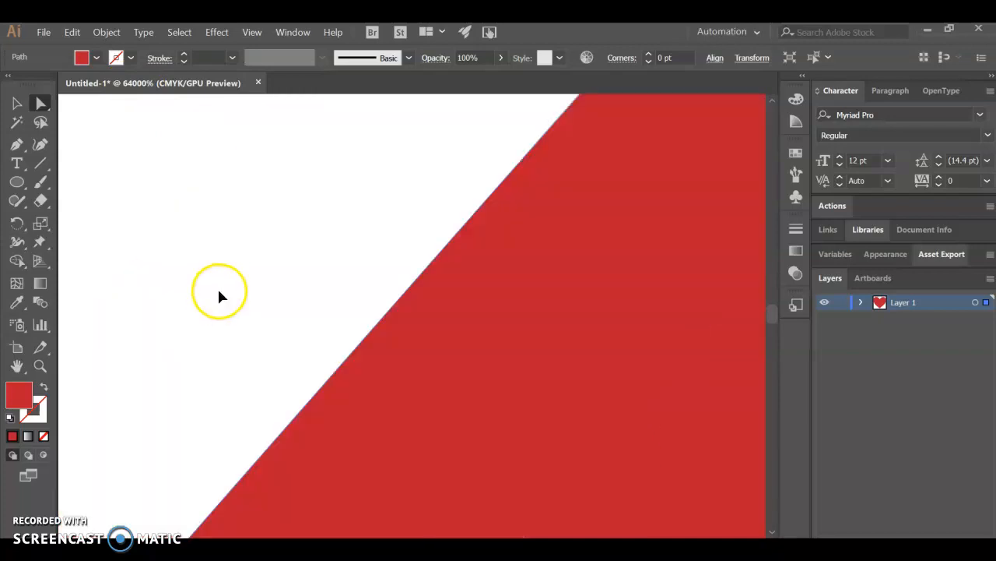
pyautogui.click(458, 298)
pyautogui.hotkey('ctrl', '-')
pyautogui.hotkey('ctrl', '-')
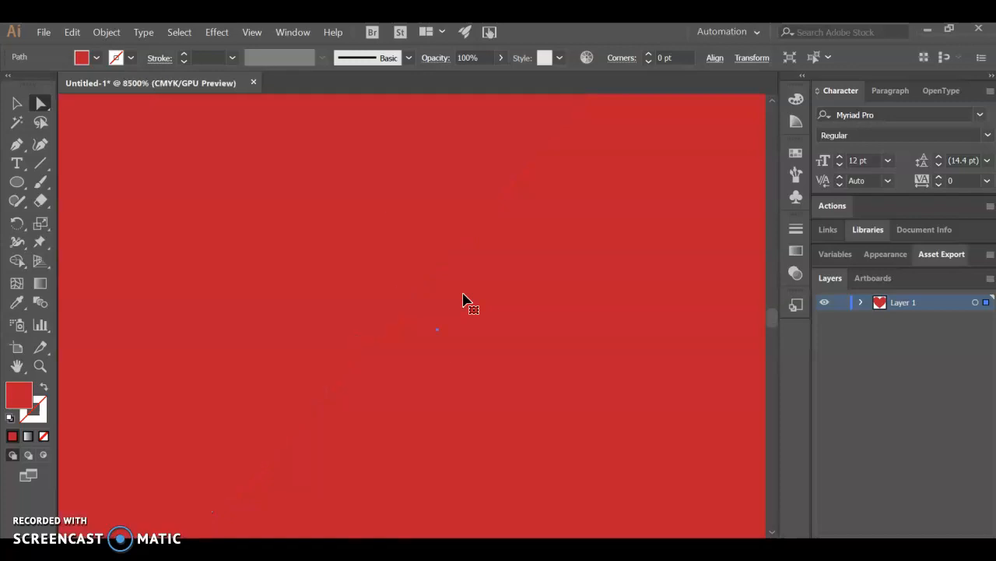
pyautogui.hotkey('ctrl', '-')
pyautogui.hotkey('ctrl', '-')
pyautogui.hotkey('ctrl', '-')
pyautogui.hotkey('ctrl', '-')
pyautogui.hotkey('ctrl', '-')
pyautogui.hotkey('ctrl', '-')
pyautogui.hotkey('ctrl', '-')
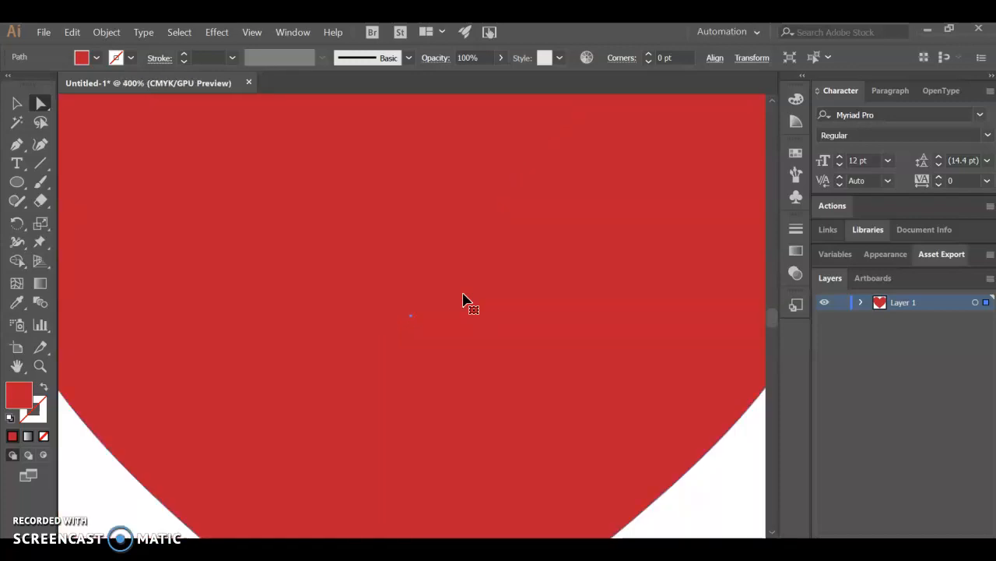
pyautogui.hotkey('ctrl', '0')
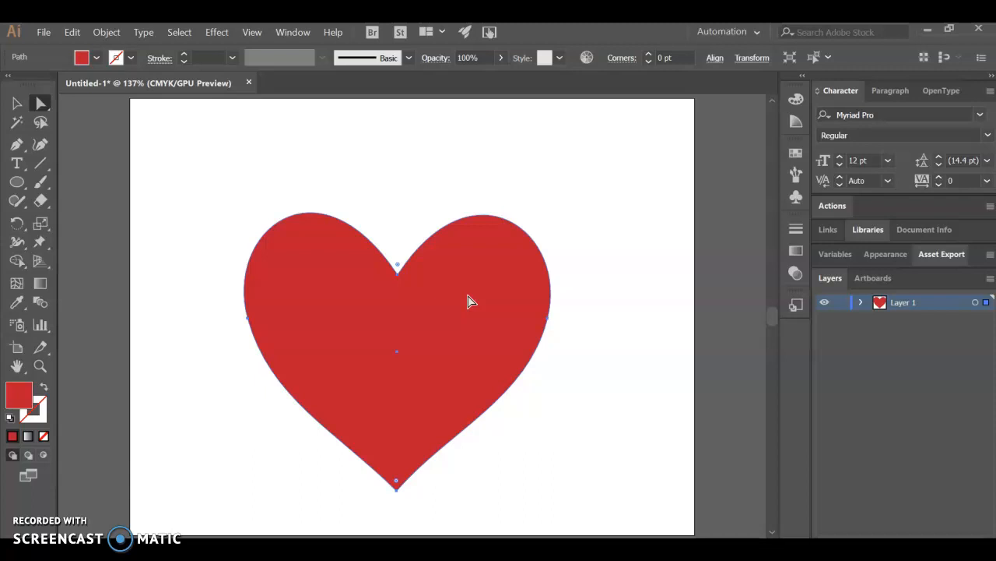
# - Switch to Photoshop and examine the pixel grid along the heart's notch edge again
pyautogui.click(573, 225)
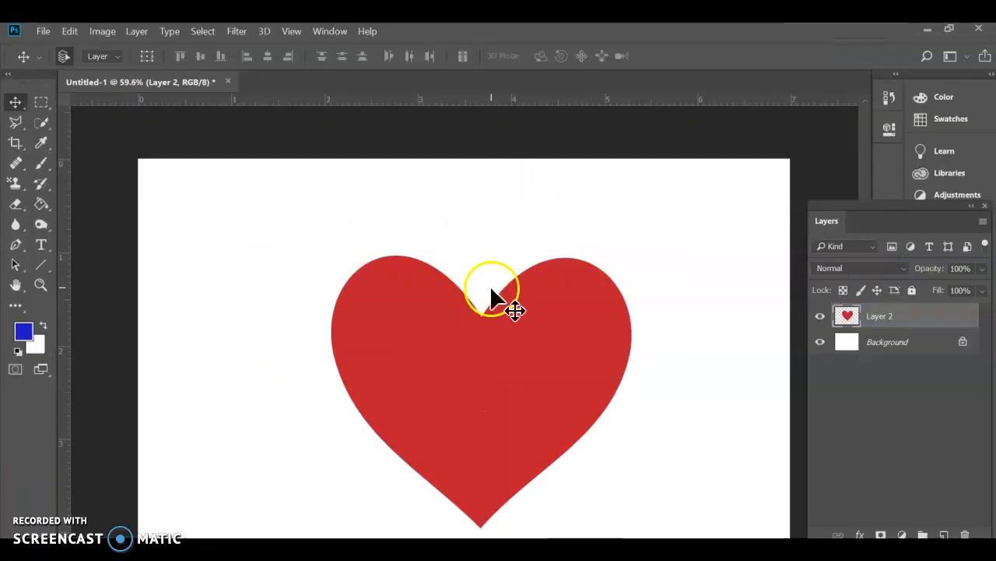
pyautogui.scroll(10, 436, 304)
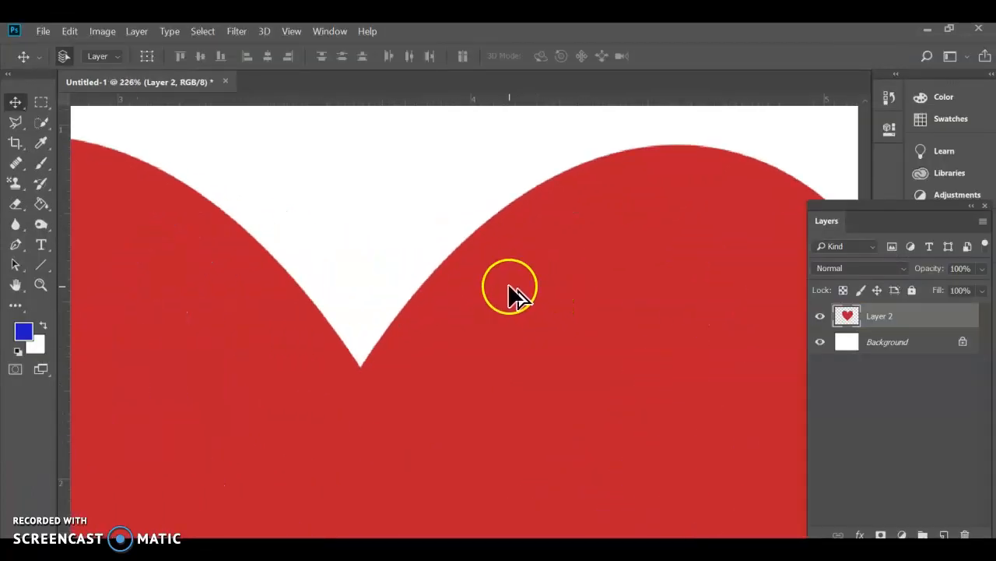
pyautogui.scroll(4, 430, 277)
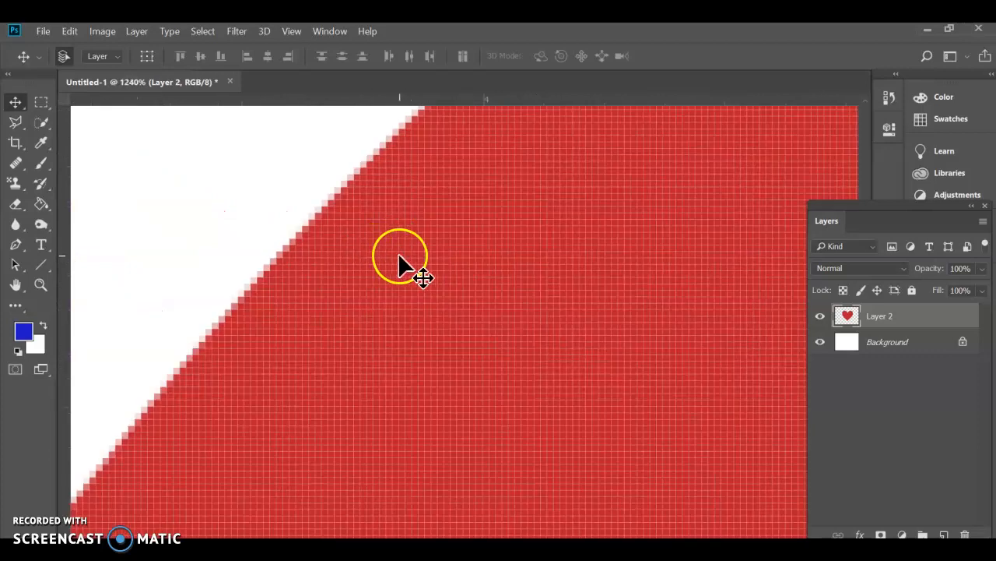
pyautogui.scroll(2, 398, 253)
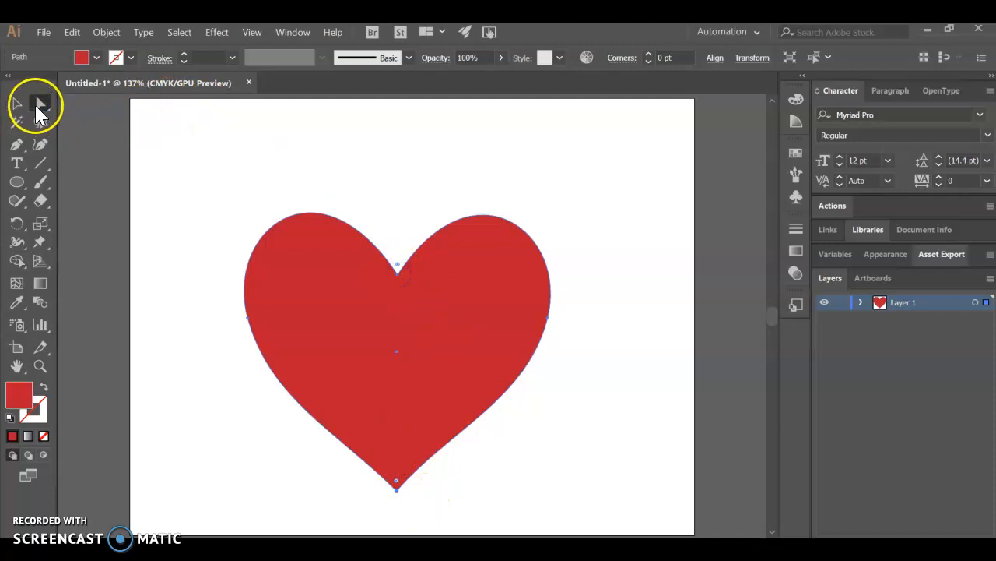
# - In Illustrator, try to move the heart's top notch anchor point upward, and undo the move
pyautogui.click(397, 273)
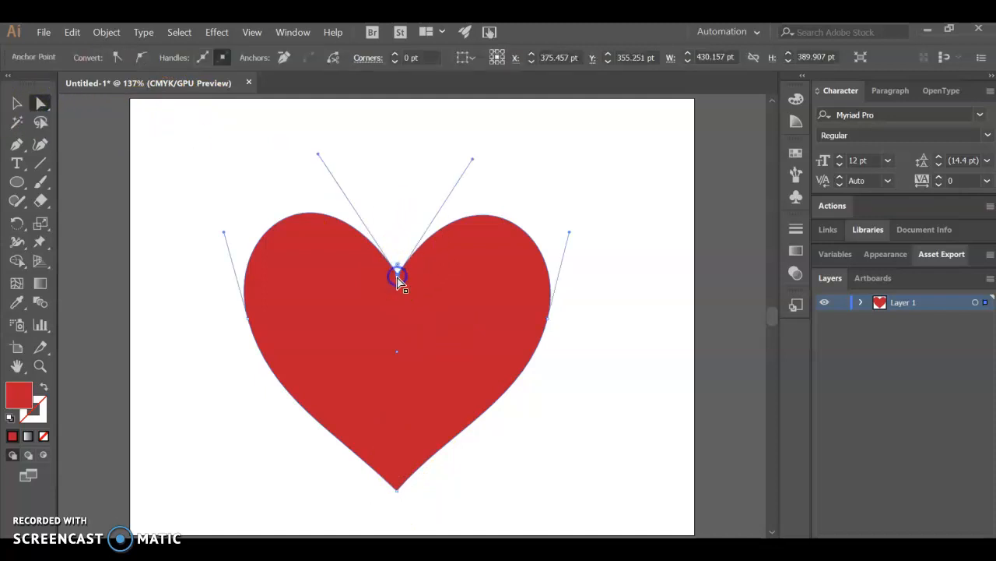
pyautogui.moveTo(397, 274); pyautogui.dragTo(404, 198)
pyautogui.hotkey('ctrl', 'z')
pyautogui.click(429, 210)
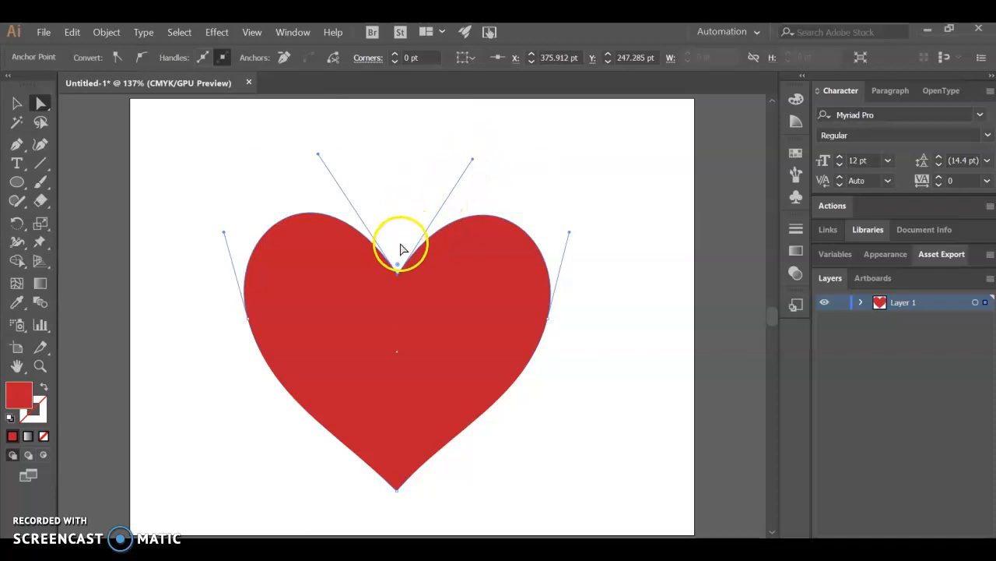
pyautogui.click(564, 204)
# - Reshape the heart's right lobe by pulling the notch anchor's curve handle down below the heart's tip
pyautogui.click(497, 212)
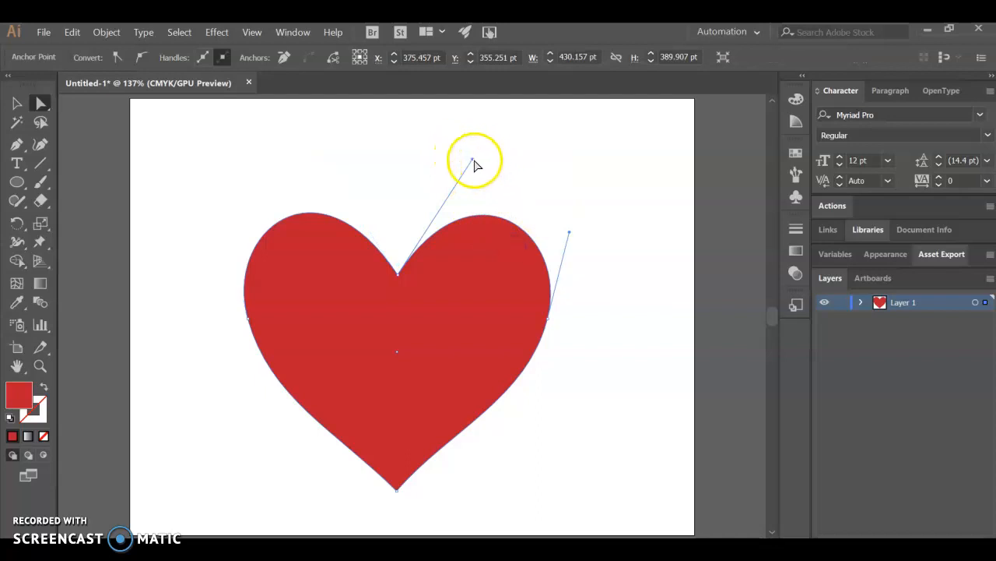
pyautogui.moveTo(472, 164); pyautogui.dragTo(389, 517)
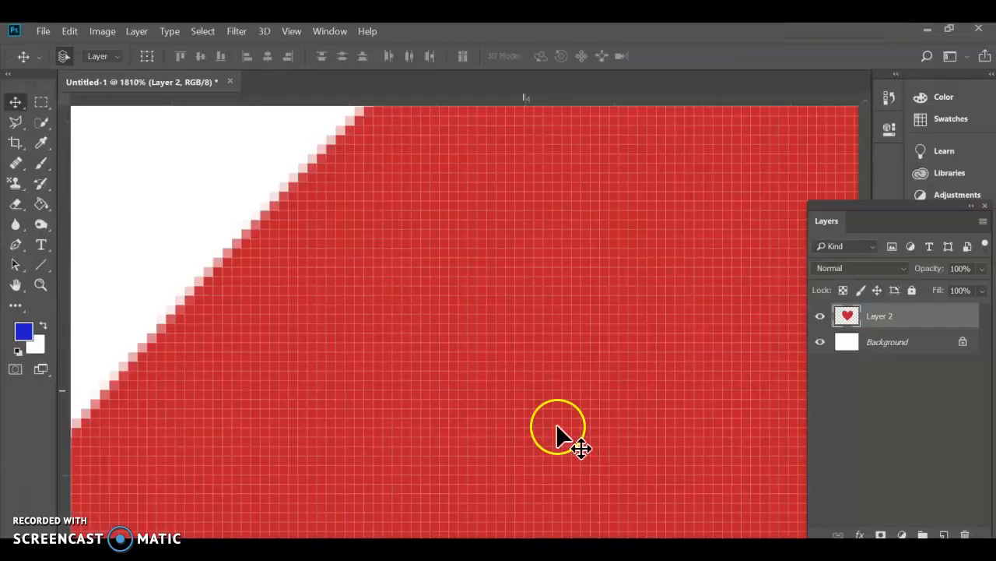
# - In Photoshop, erase bands across the heart's right lobe and middle on Layer 2 with the size 81 Eraser
pyautogui.scroll(-10, 362, 241)
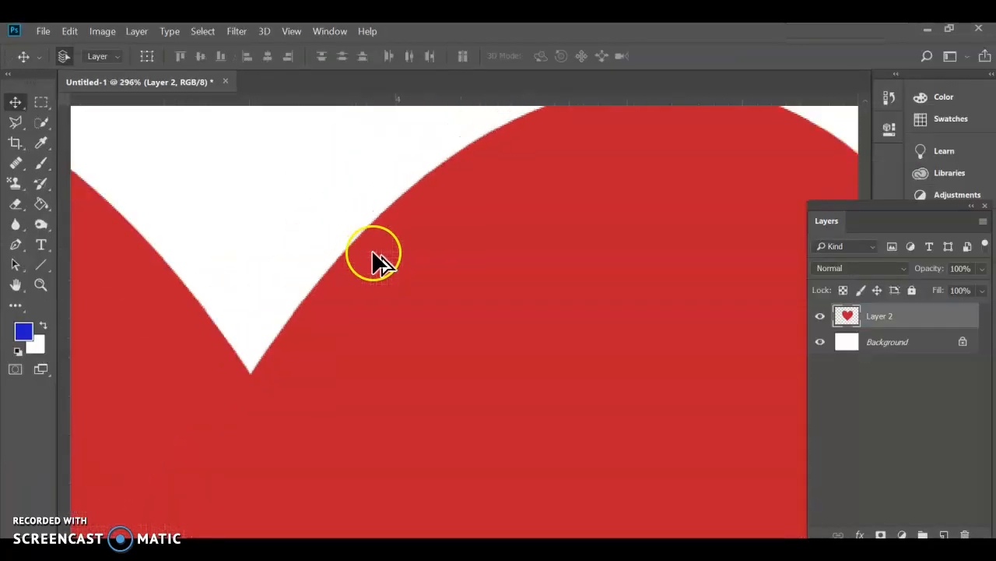
pyautogui.scroll(-5, 374, 255)
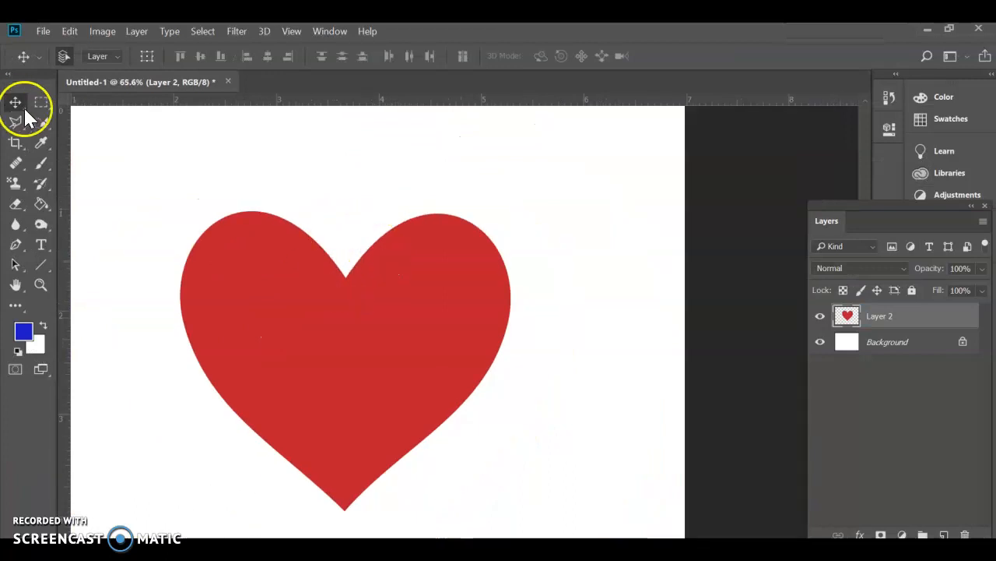
pyautogui.click(17, 106)
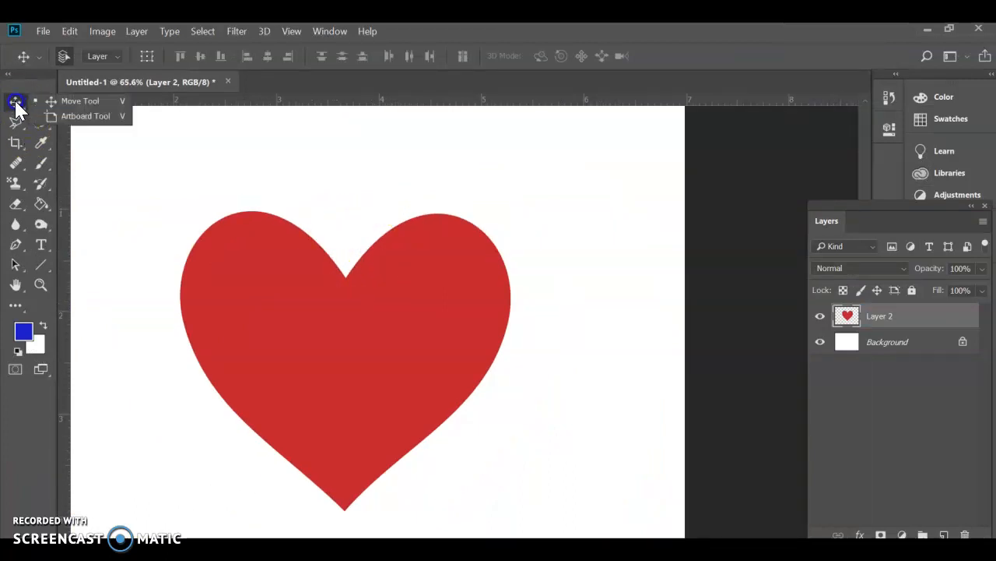
pyautogui.click(15, 104)
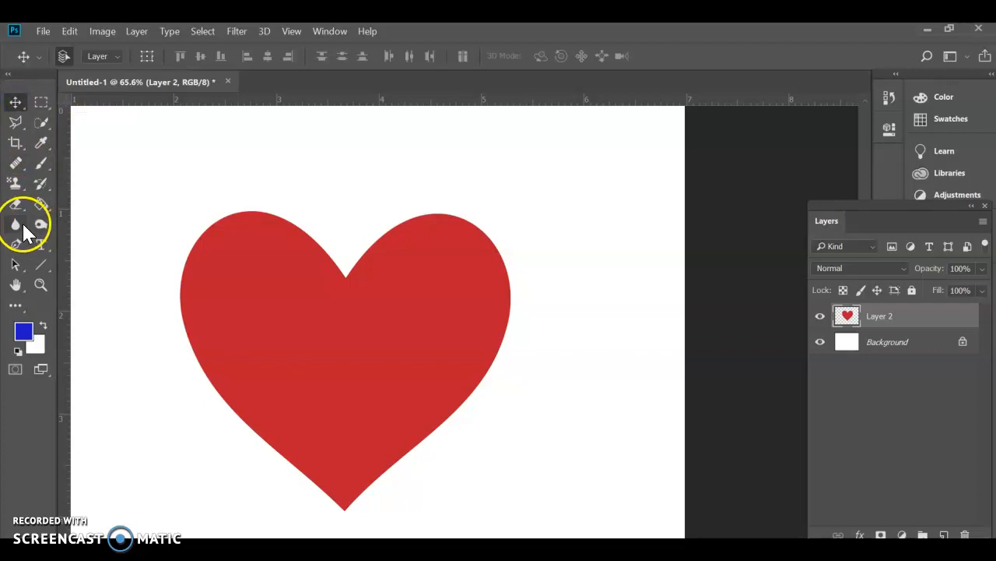
pyautogui.click(16, 204)
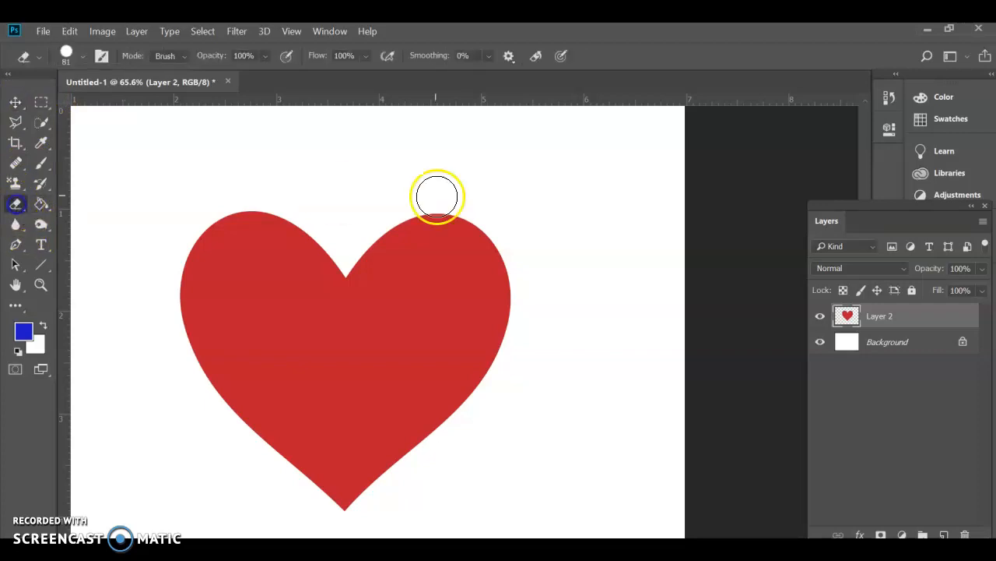
pyautogui.moveTo(340, 216)
pyautogui.mouseDown()
pyautogui.moveTo(602, 276)
pyautogui.moveTo(494, 276)
pyautogui.moveTo(210, 310)
pyautogui.moveTo(426, 318)
pyautogui.mouseUp()
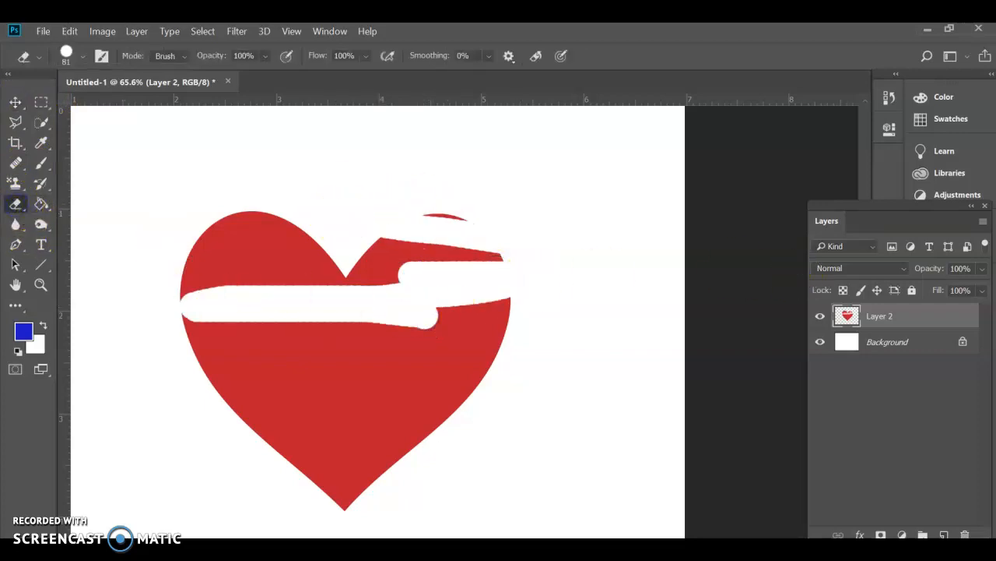
# - Sample the heart's red as the foreground color and brush over the left part of the erased band at size 53
pyautogui.click(41, 163)
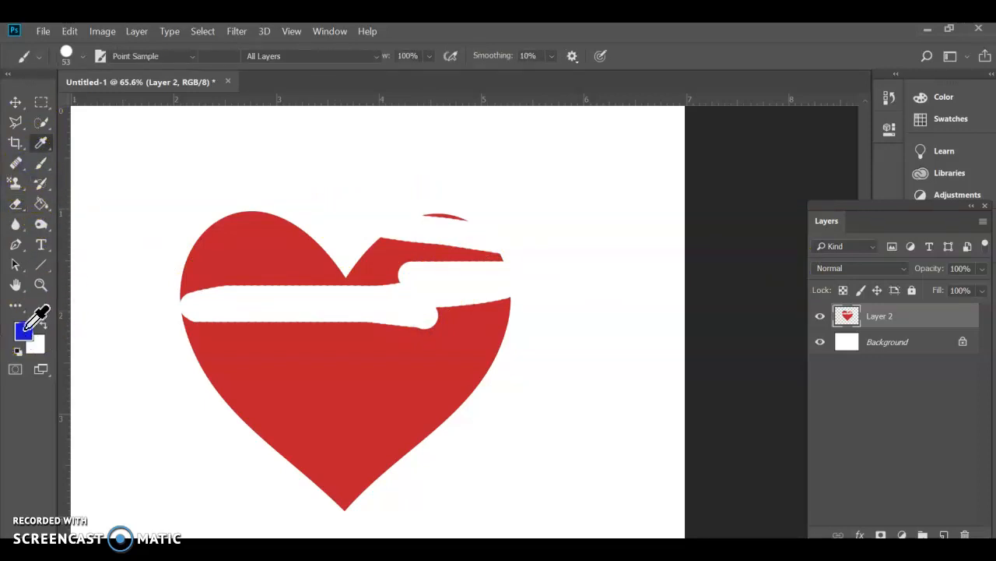
pyautogui.click(27, 337)
pyautogui.click(285, 367)
pyautogui.click(686, 163)
pyautogui.moveTo(209, 246)
pyautogui.mouseDown()
pyautogui.moveTo(201, 321)
pyautogui.moveTo(255, 306)
pyautogui.moveTo(300, 323)
pyautogui.moveTo(320, 344)
pyautogui.moveTo(378, 312)
pyautogui.moveTo(444, 242)
pyautogui.moveTo(406, 236)
pyautogui.moveTo(403, 253)
pyautogui.moveTo(364, 253)
pyautogui.moveTo(395, 263)
pyautogui.moveTo(421, 224)
pyautogui.moveTo(465, 252)
pyautogui.moveTo(475, 310)
pyautogui.moveTo(518, 244)
pyautogui.moveTo(414, 226)
pyautogui.moveTo(430, 308)
pyautogui.moveTo(376, 279)
pyautogui.moveTo(290, 298)
pyautogui.moveTo(304, 296)
pyautogui.moveTo(195, 301)
pyautogui.moveTo(201, 333)
pyautogui.moveTo(202, 285)
pyautogui.moveTo(227, 302)
pyautogui.moveTo(246, 296)
pyautogui.moveTo(277, 310)
pyautogui.mouseUp()
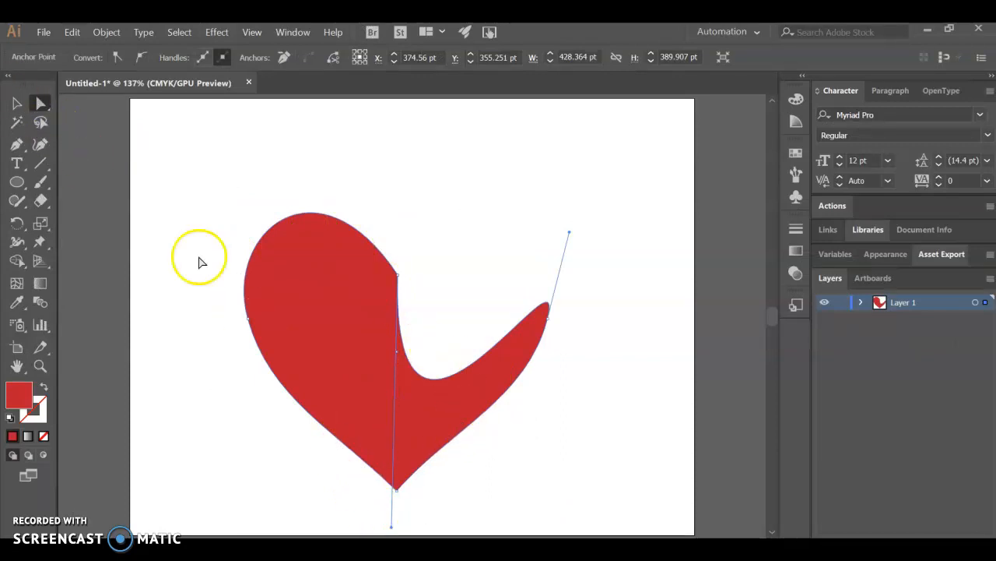
# - In Illustrator, move the heart's bottom anchor point left to about X 139 pt, Y 525 pt, and select the right anchor point
pyautogui.click(397, 490)
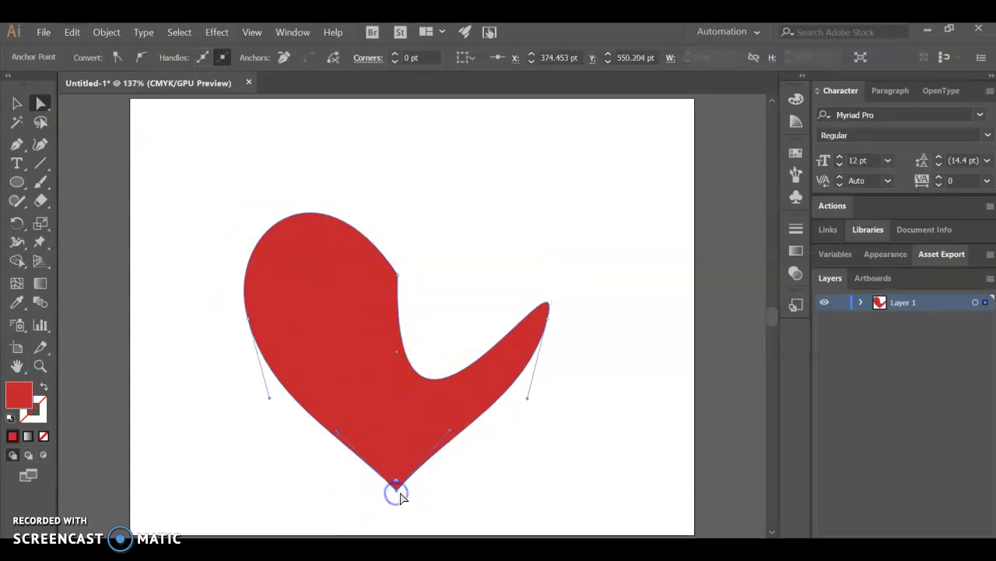
pyautogui.moveTo(396, 491); pyautogui.dragTo(228, 467)
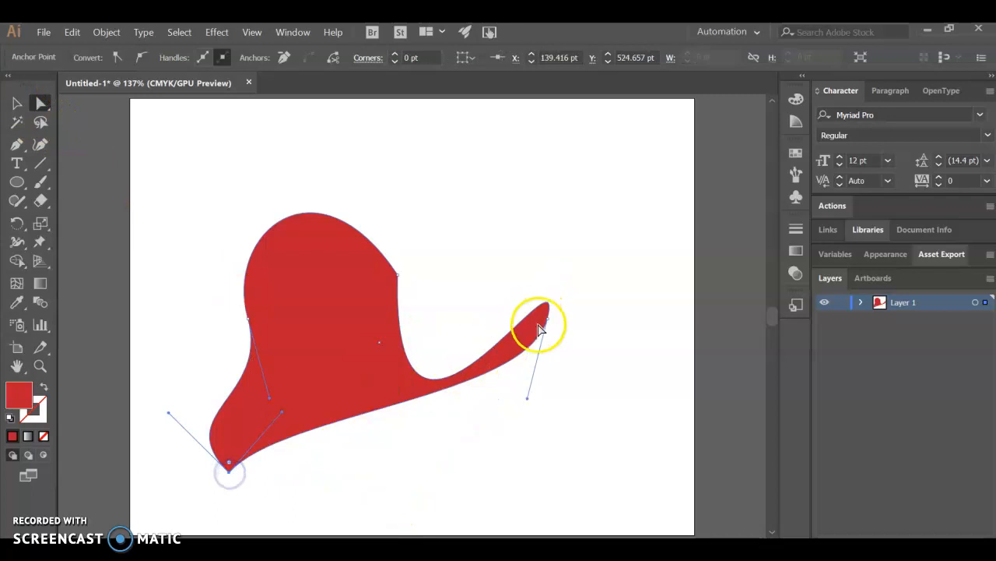
pyautogui.moveTo(525, 399); pyautogui.dragTo(457, 297)
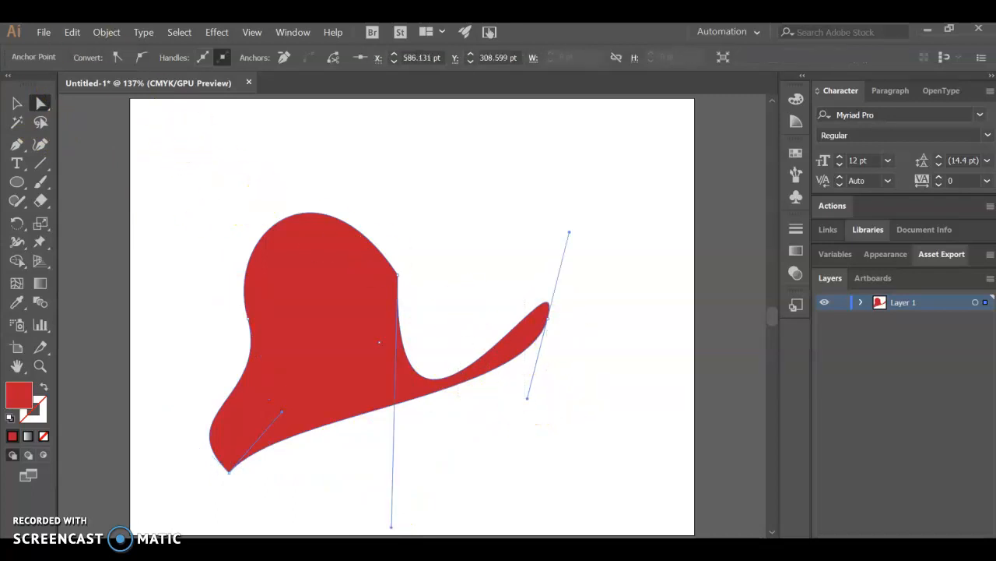
pyautogui.click(40, 35)
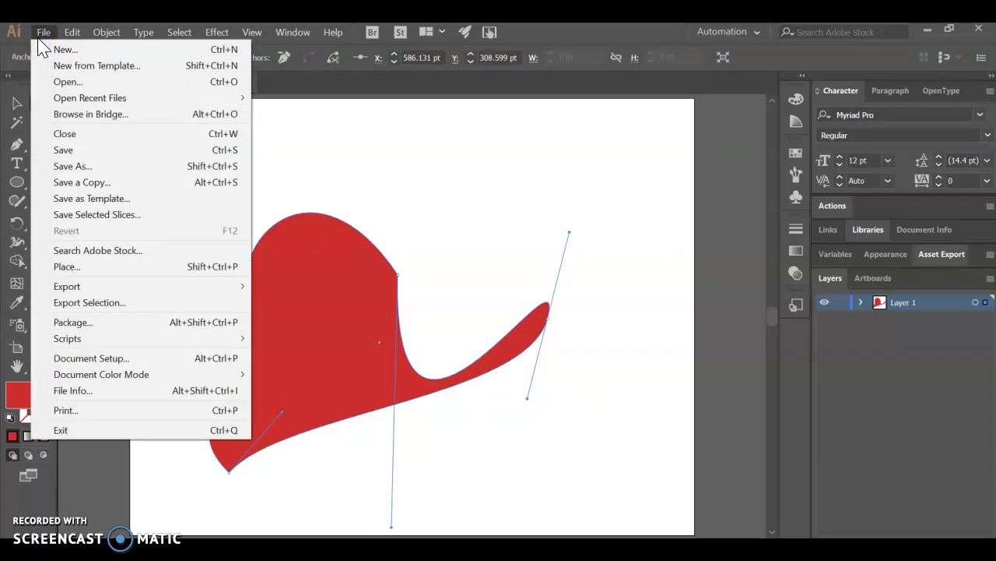
pyautogui.click(63, 49)
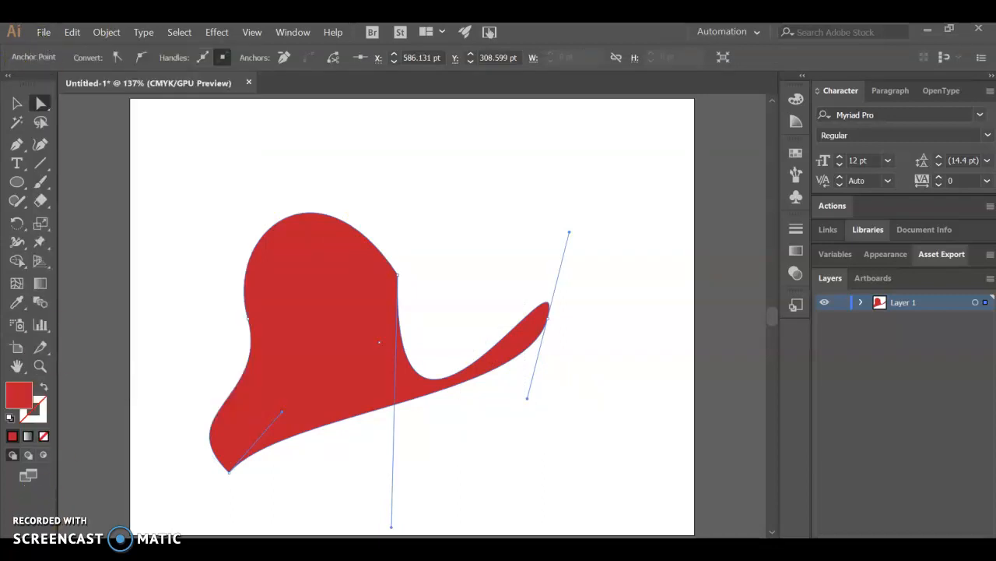
pyautogui.press('super')
pyautogui.scroll(-3, 78, 432)
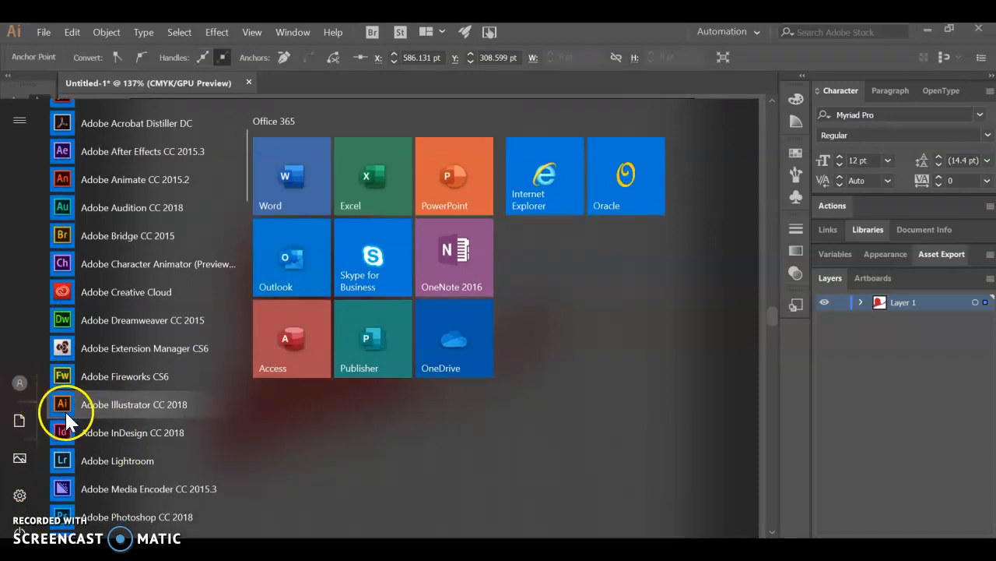
pyautogui.click(606, 40)
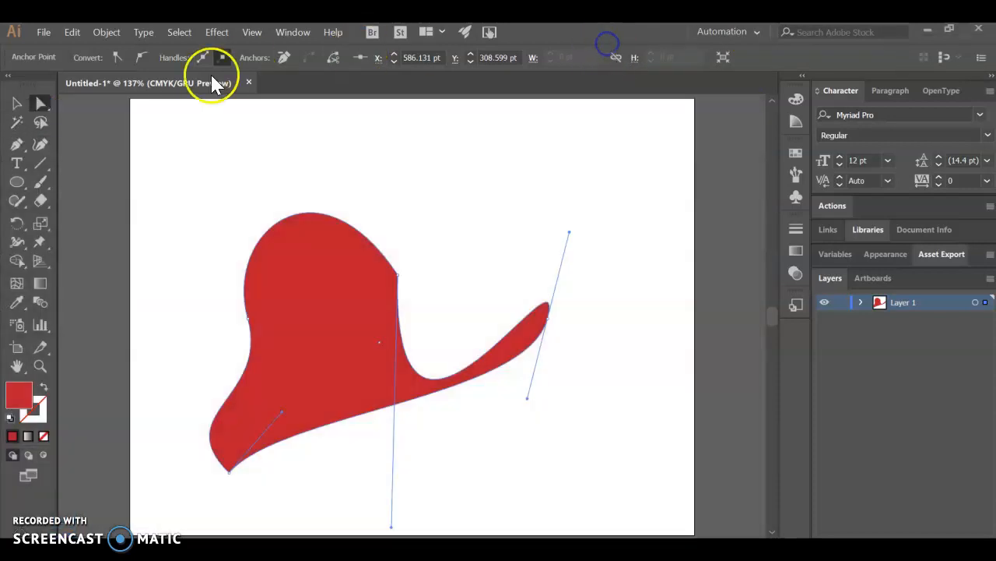
# - Create a new landscape Letter document, 792 x 612 pt, with one artboard
pyautogui.click(43, 32)
pyautogui.click(42, 45)
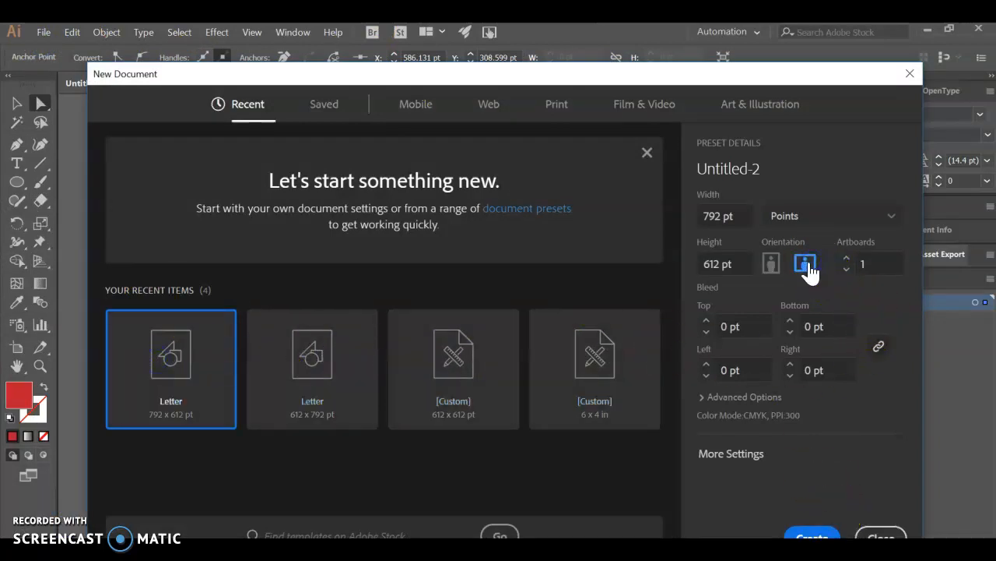
pyautogui.click(813, 536)
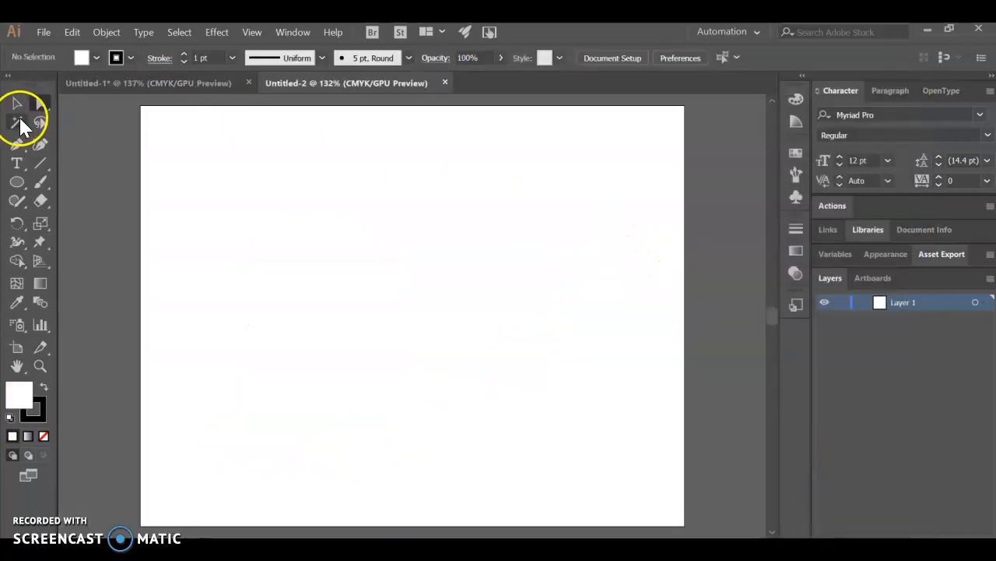
# - Draw a large ellipse across the middle of the artboard with the Ellipse tool
pyautogui.click(17, 183)
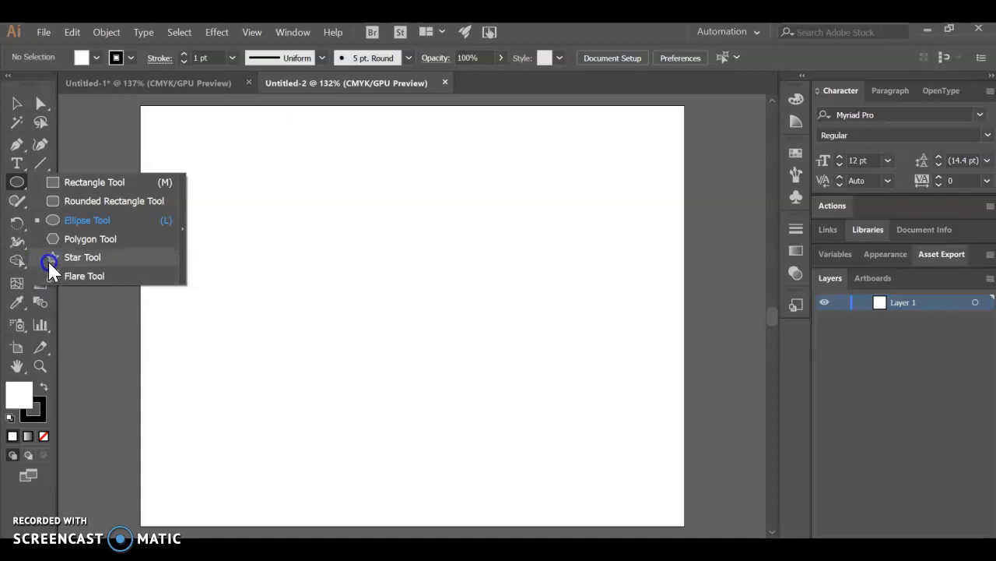
pyautogui.click(63, 220)
pyautogui.moveTo(260, 194); pyautogui.dragTo(591, 448)
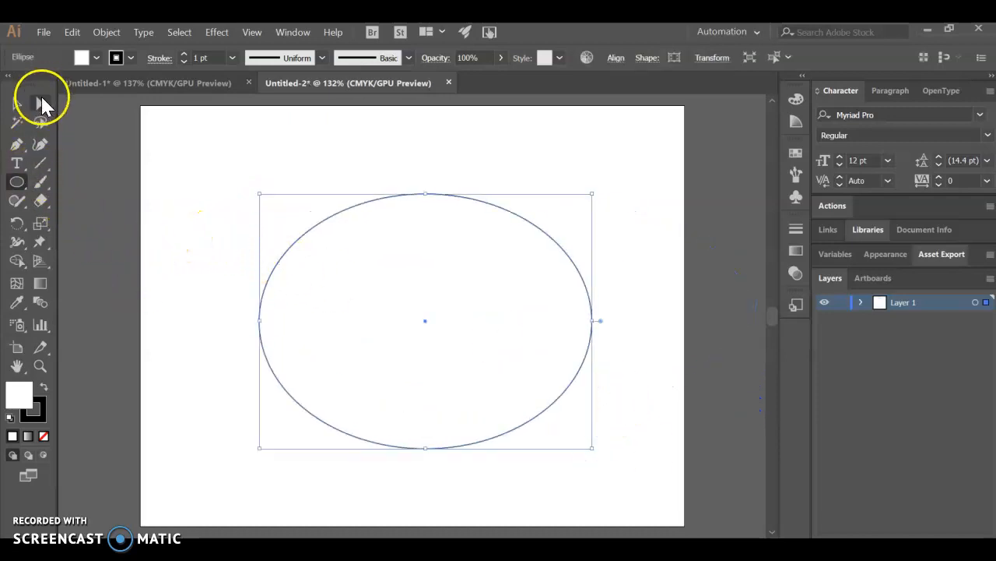
# - Move the ellipse's top anchor point down to about X 422 pt, Y 442 pt and pull both its curve handles upward into heart lobes
pyautogui.click(41, 103)
pyautogui.click(424, 195)
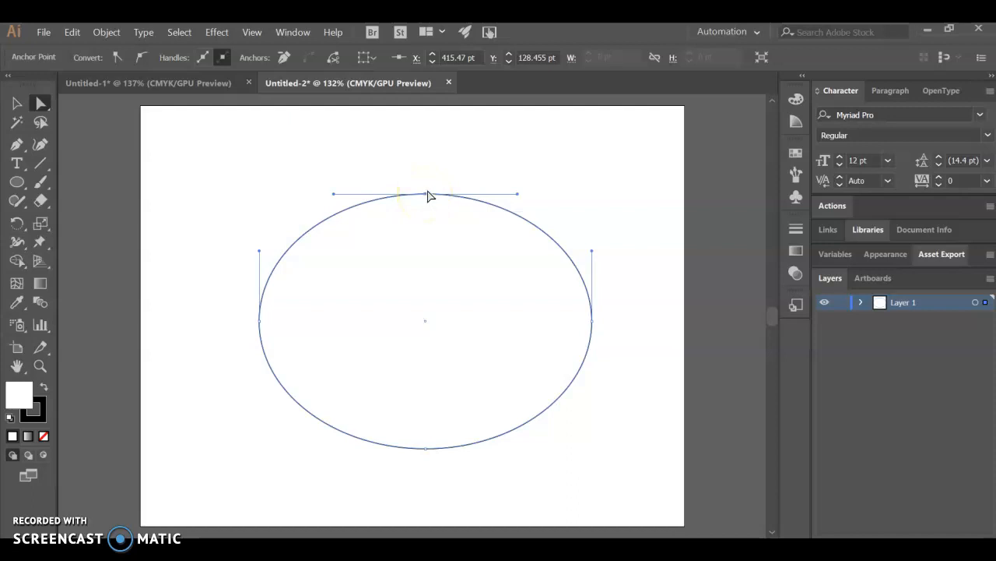
pyautogui.moveTo(425, 195); pyautogui.dragTo(430, 411)
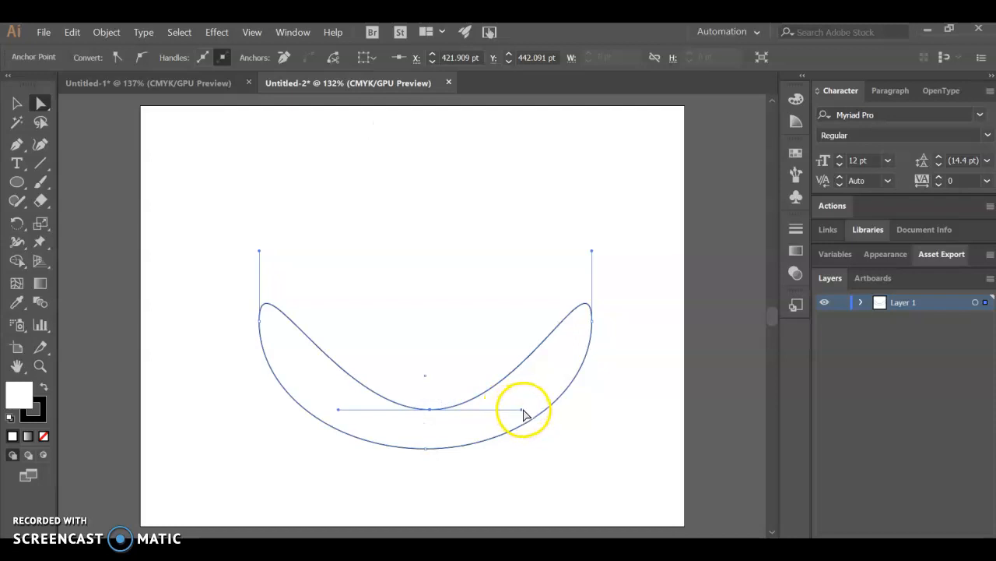
pyautogui.moveTo(522, 410); pyautogui.dragTo(440, 220)
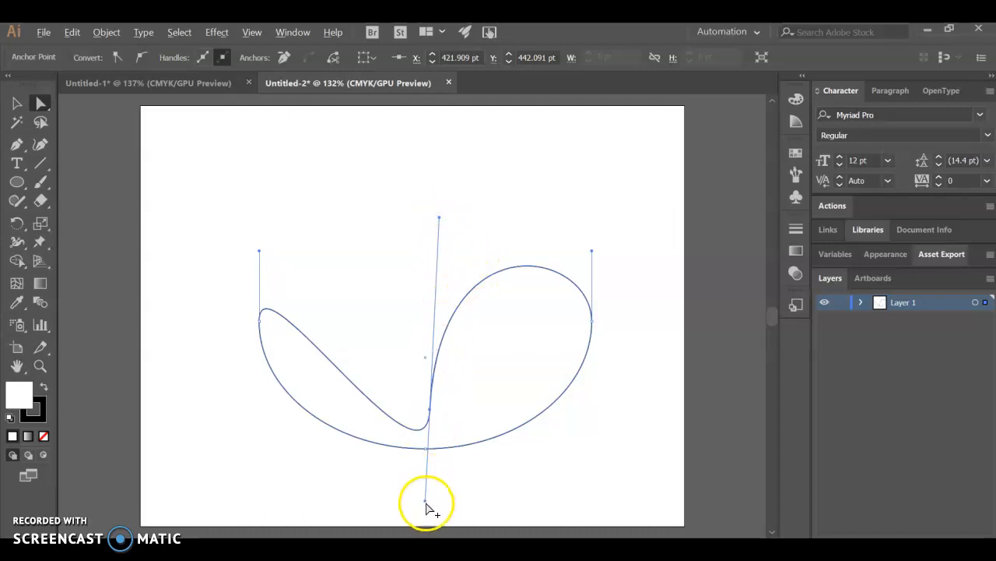
pyautogui.moveTo(426, 503); pyautogui.dragTo(347, 165)
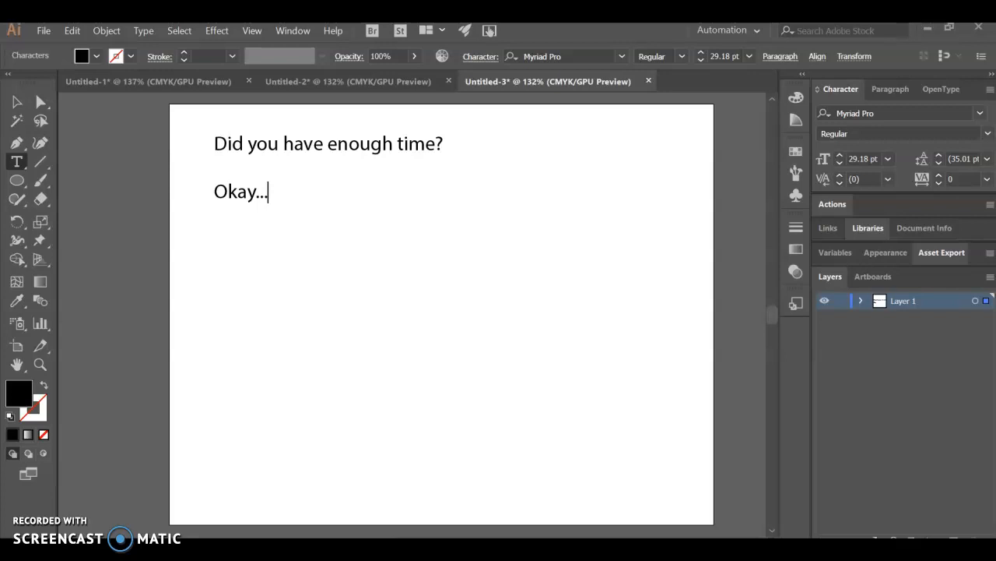
# - Open the 01_pentool PDF from the Downloads folder
pyautogui.hotkey('ctrl', 'o')
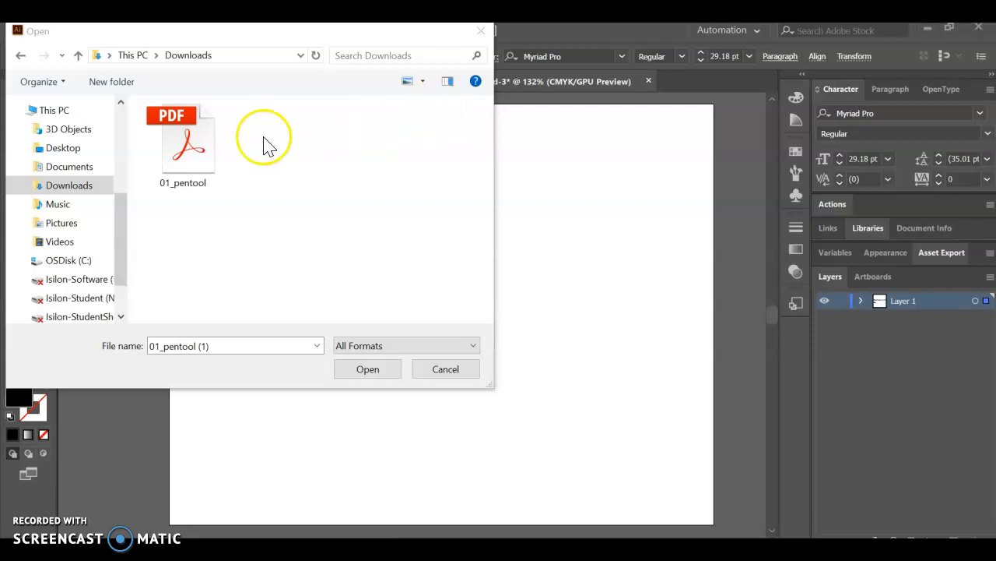
pyautogui.click(187, 152)
pyautogui.click(368, 371)
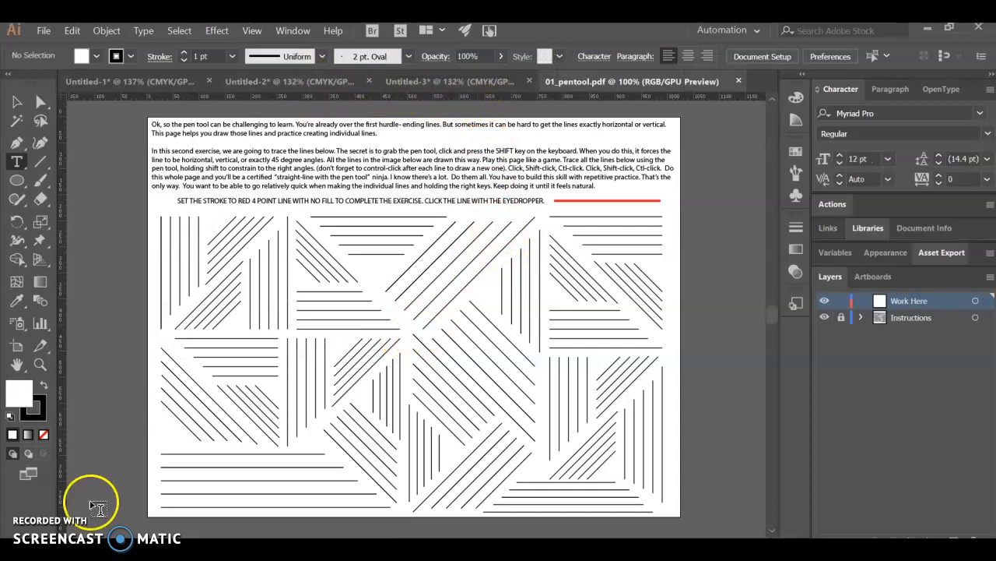
# - Switch to the Untitled-2 document with the Pen tool active, and toggle the toolbar to a single column and back to two
pyautogui.click(24, 143)
pyautogui.moveTo(25, 144); pyautogui.dragTo(101, 151)
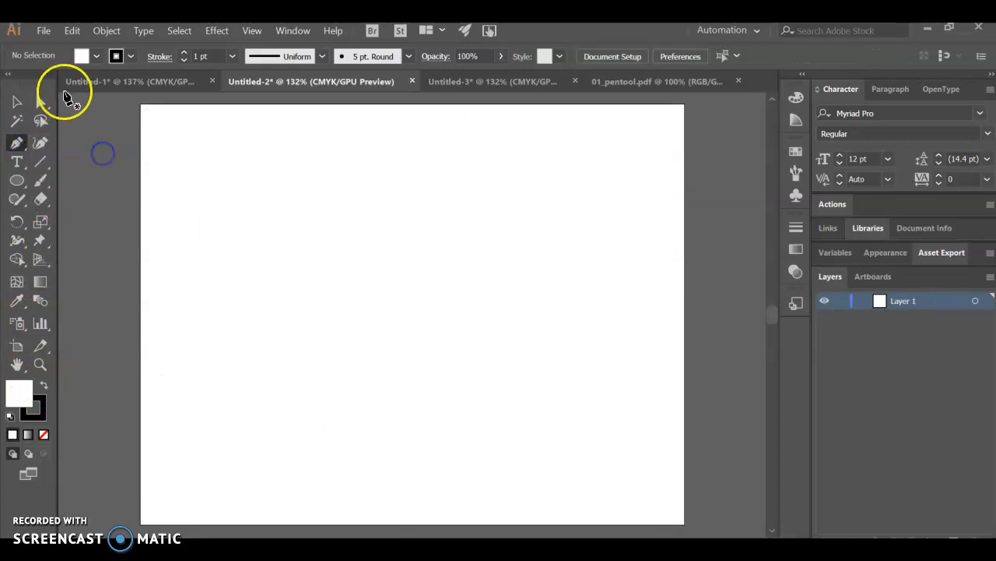
pyautogui.click(8, 74)
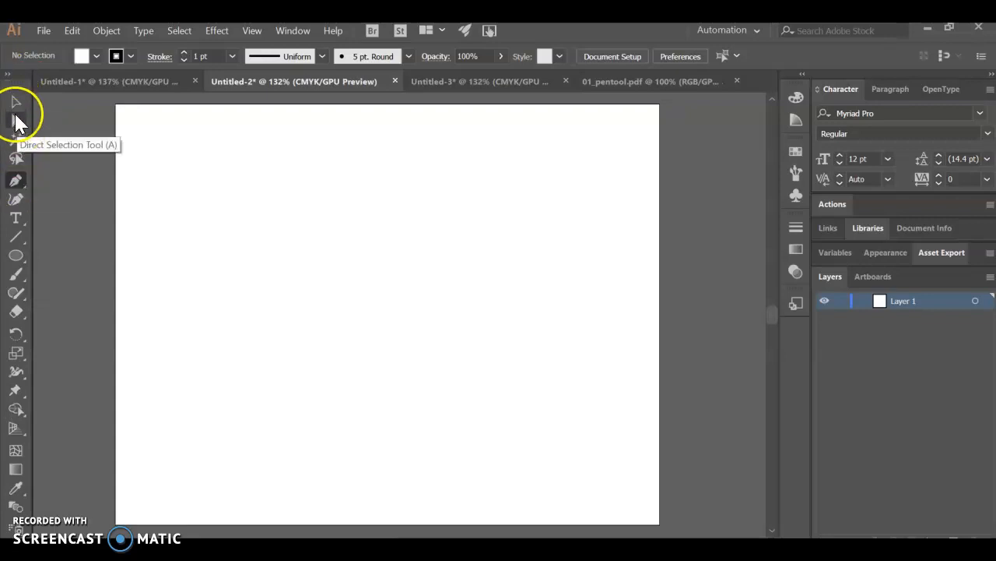
pyautogui.click(8, 75)
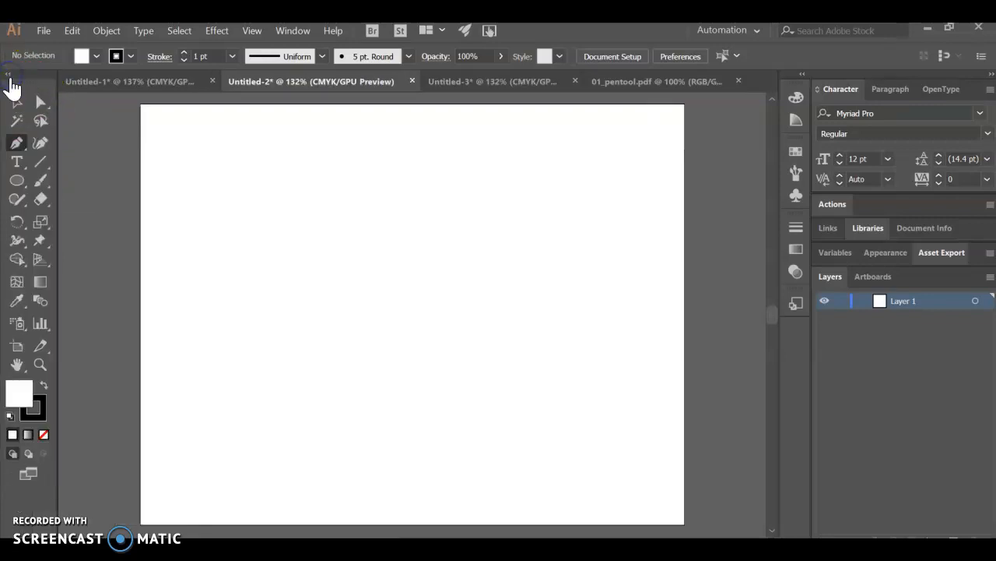
pyautogui.click(17, 143)
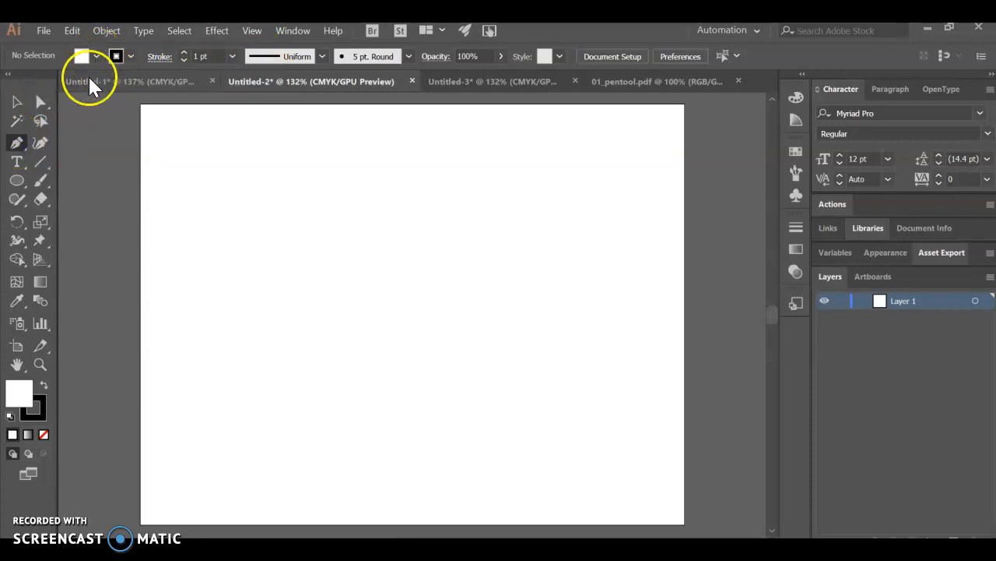
# - Activate the Ellipse tool and set a red fill with a dark blue 6 pt stroke
pyautogui.moveTo(23, 181); pyautogui.dragTo(93, 215)
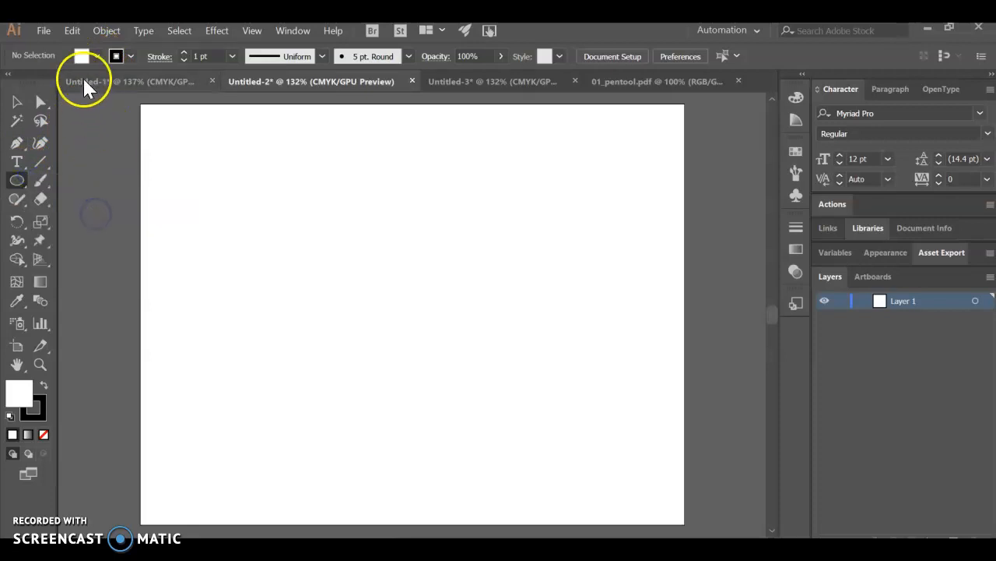
pyautogui.click(92, 51)
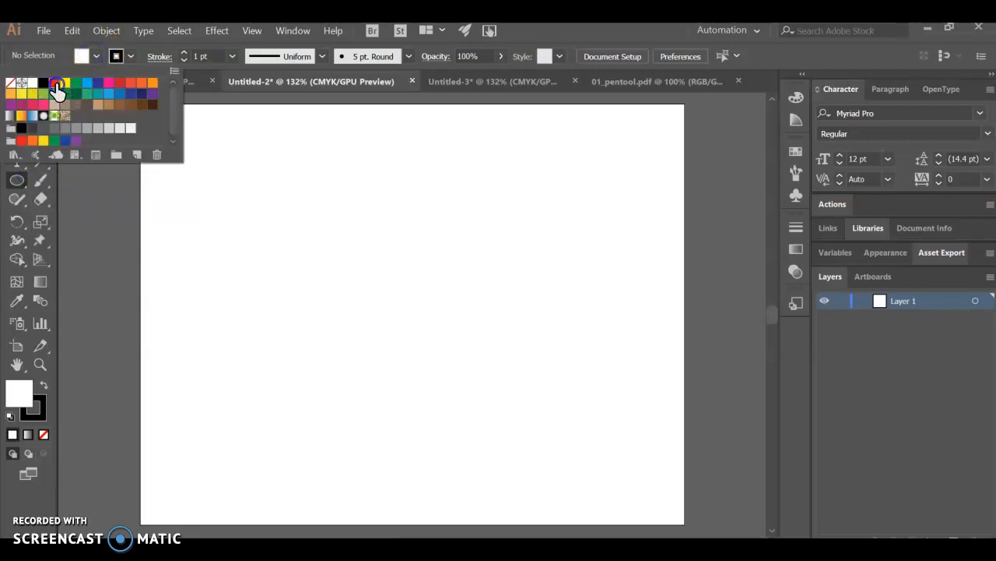
pyautogui.click(54, 82)
pyautogui.click(133, 56)
pyautogui.click(130, 52)
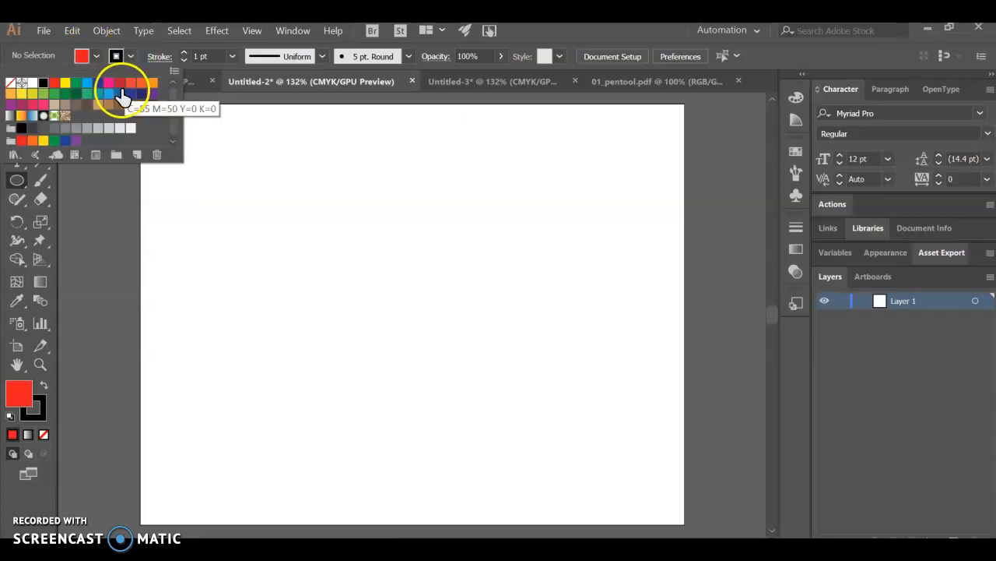
pyautogui.click(131, 95)
pyautogui.click(234, 62)
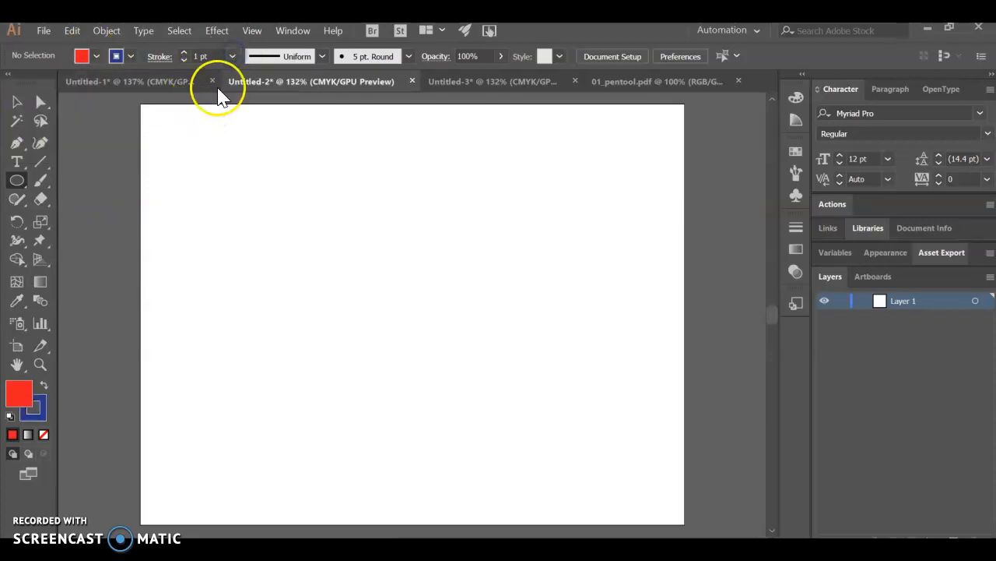
pyautogui.click(232, 57)
pyautogui.click(251, 210)
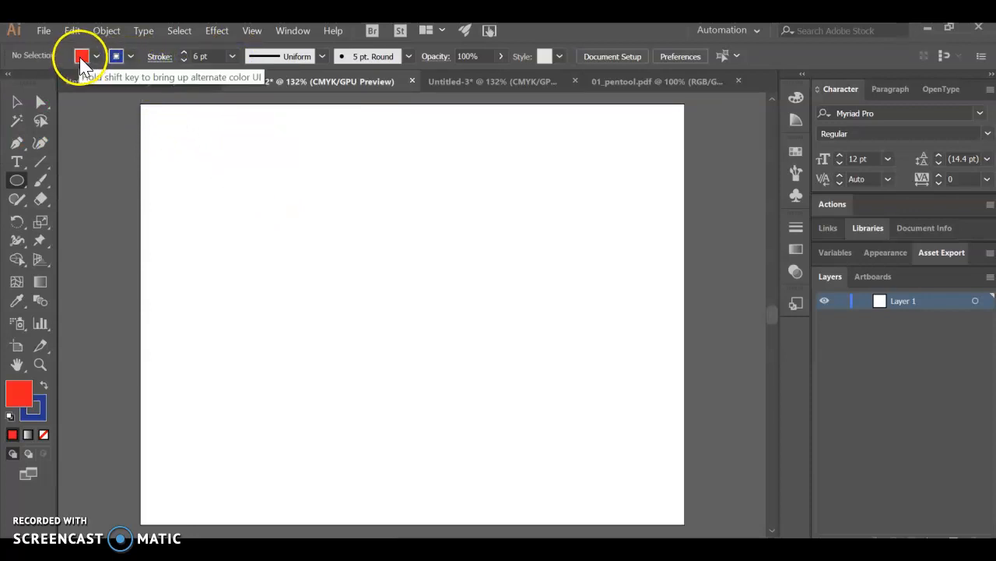
# - Draw an ellipse in the upper middle of the artboard and delete it
pyautogui.moveTo(299, 178); pyautogui.dragTo(519, 346)
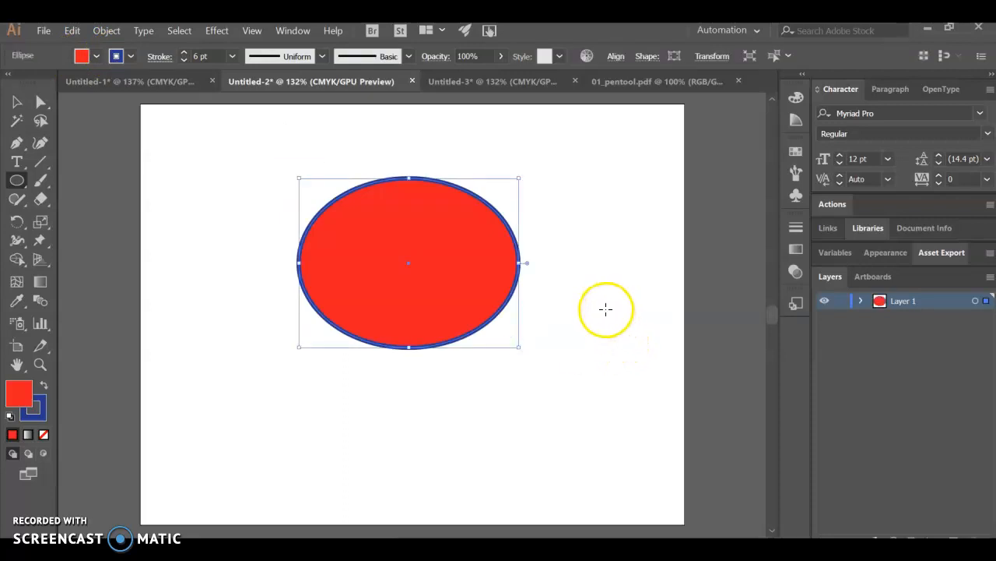
pyautogui.press('Delete')
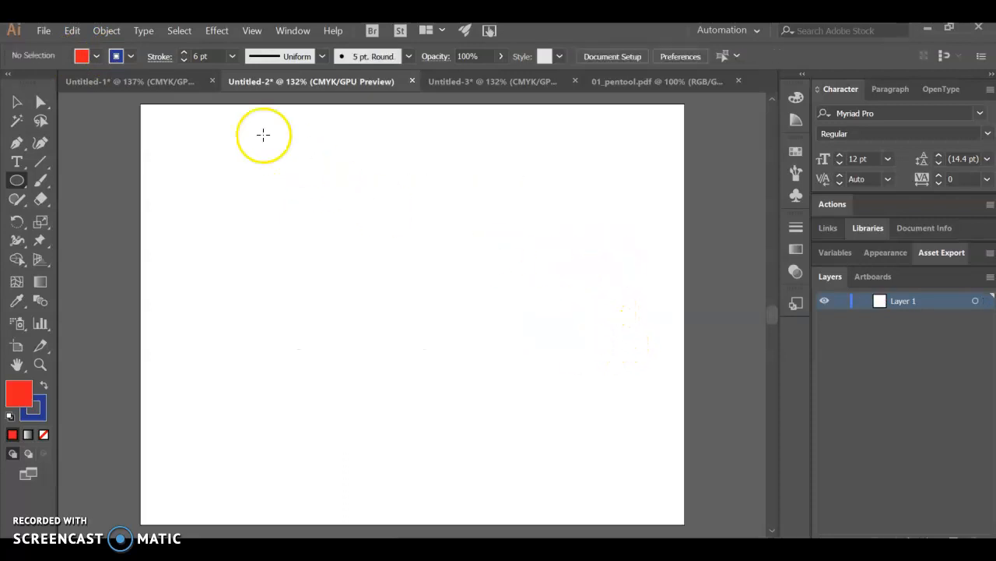
# - Set the fill to None and the stroke color to red in Untitled-2
pyautogui.click(96, 56)
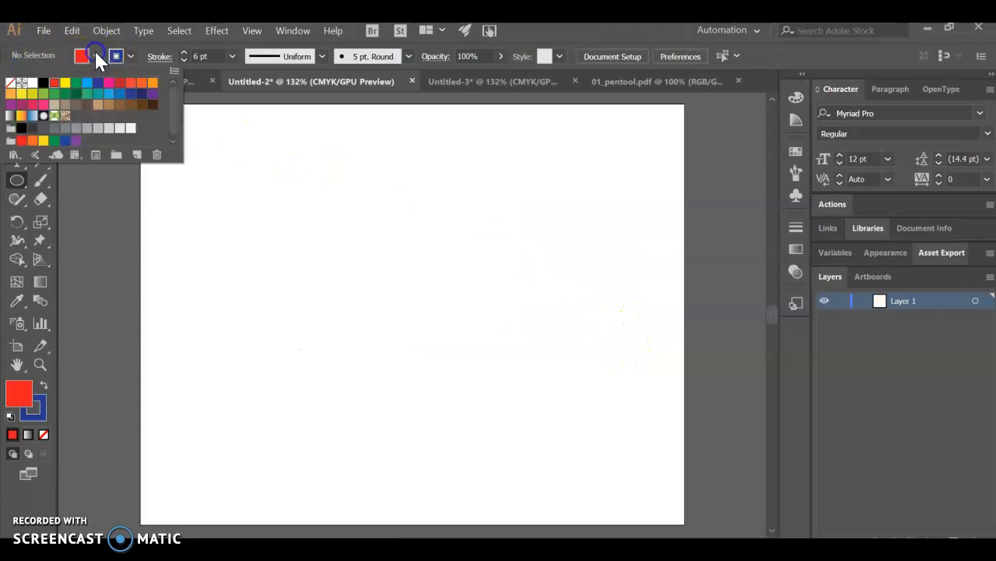
pyautogui.click(9, 84)
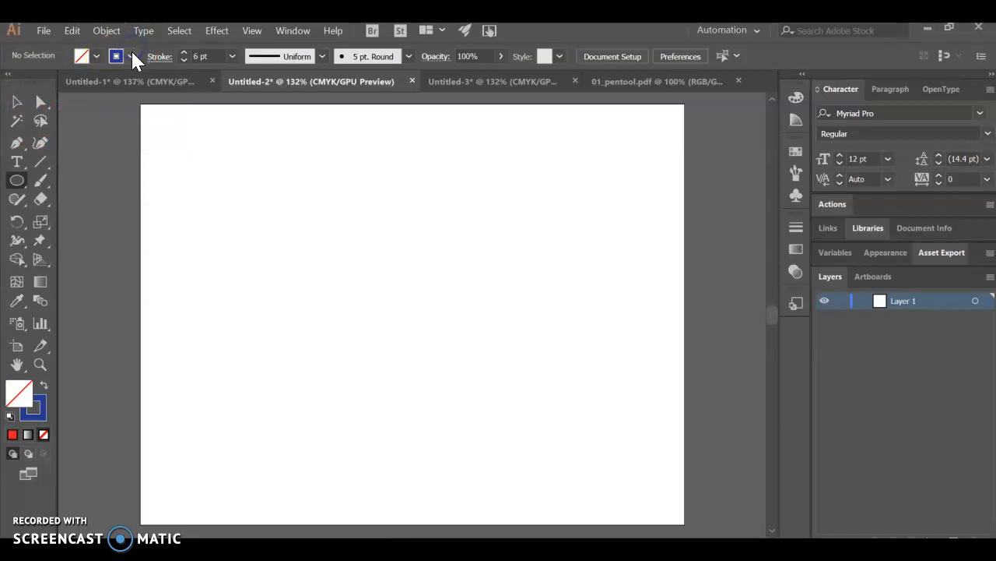
pyautogui.click(131, 56)
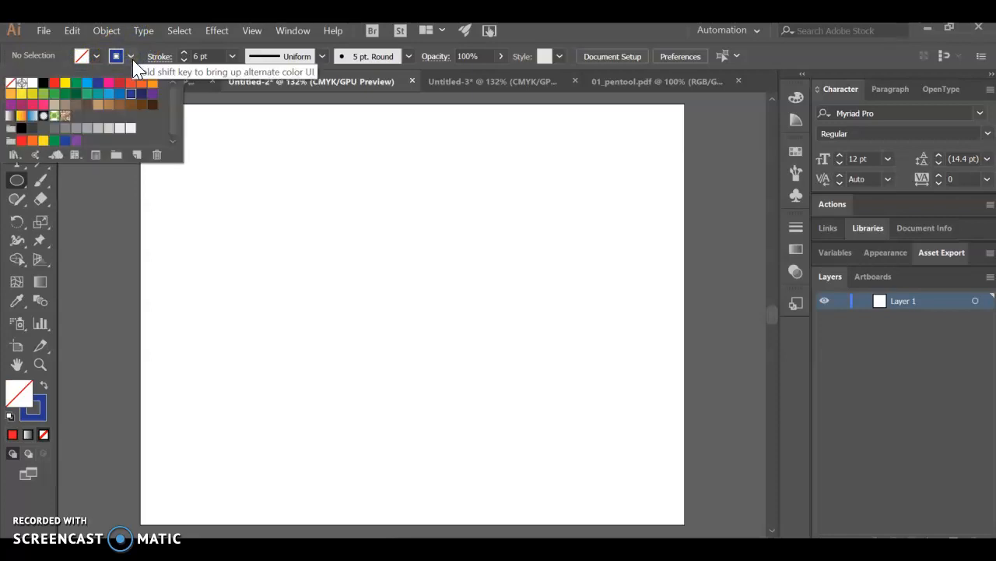
pyautogui.click(53, 84)
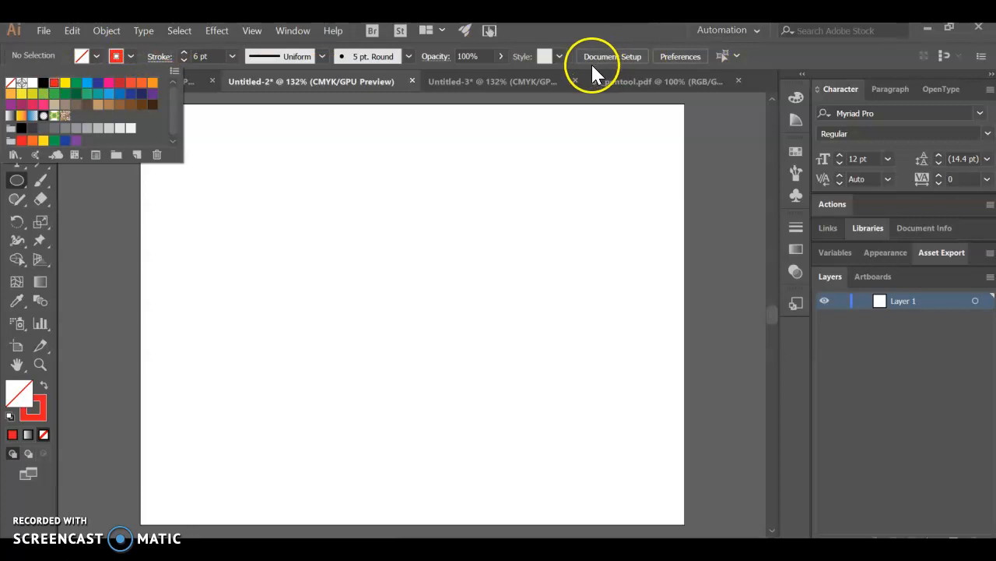
# - In the 01_pentool.pdf document, set the stroke to red at 4 pt with no fill
pyautogui.click(672, 85)
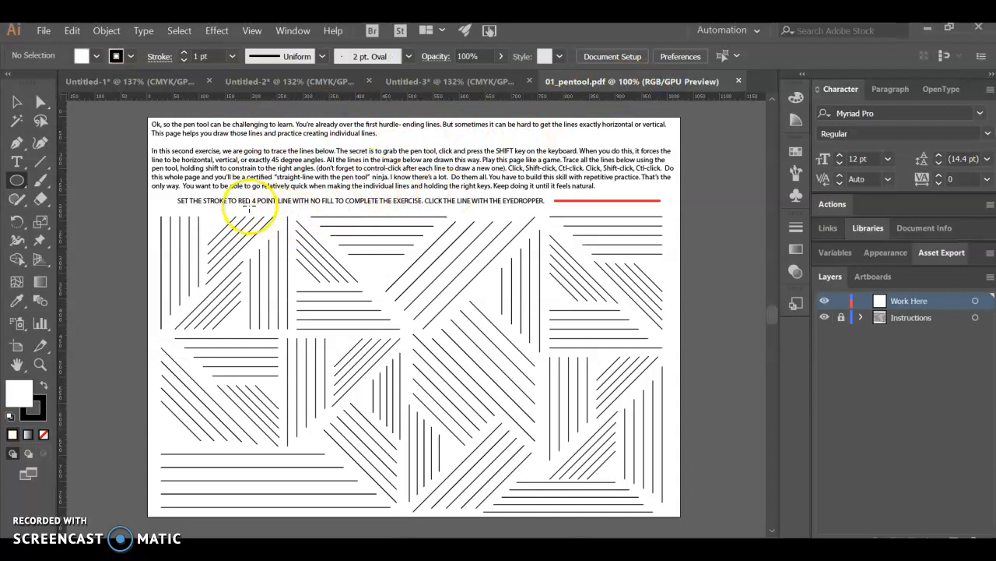
pyautogui.click(234, 57)
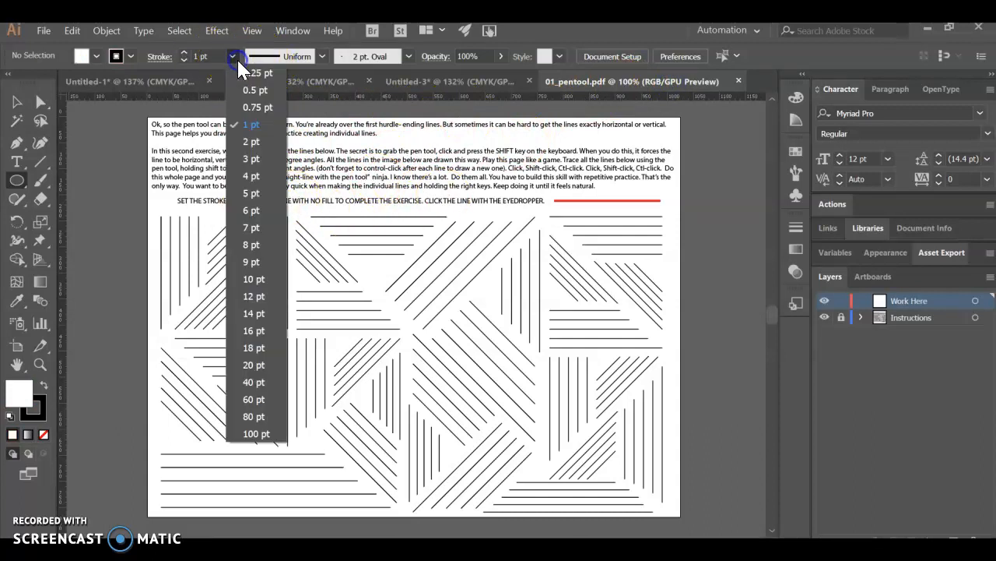
pyautogui.click(261, 175)
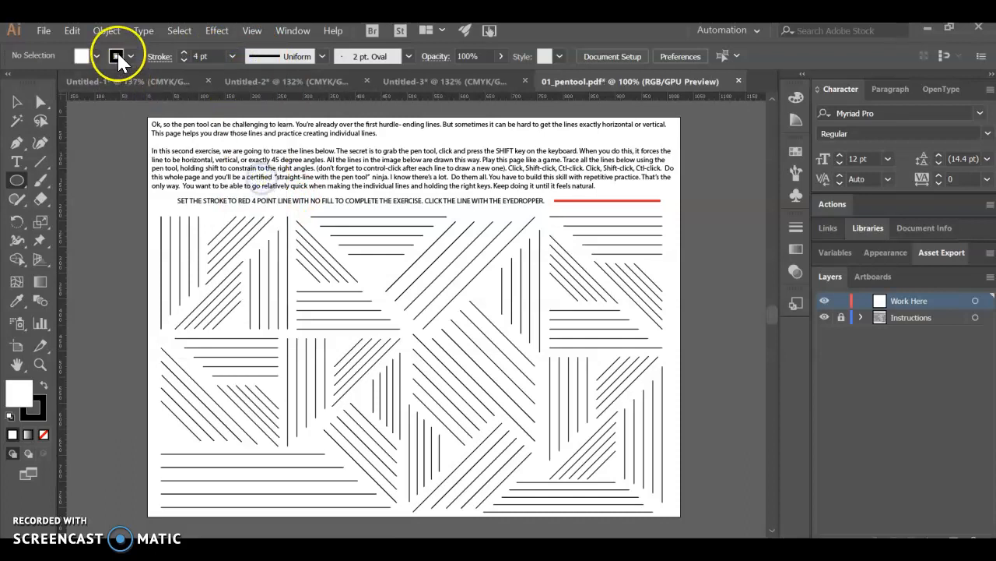
pyautogui.click(131, 56)
pyautogui.click(53, 82)
pyautogui.click(96, 58)
pyautogui.click(12, 86)
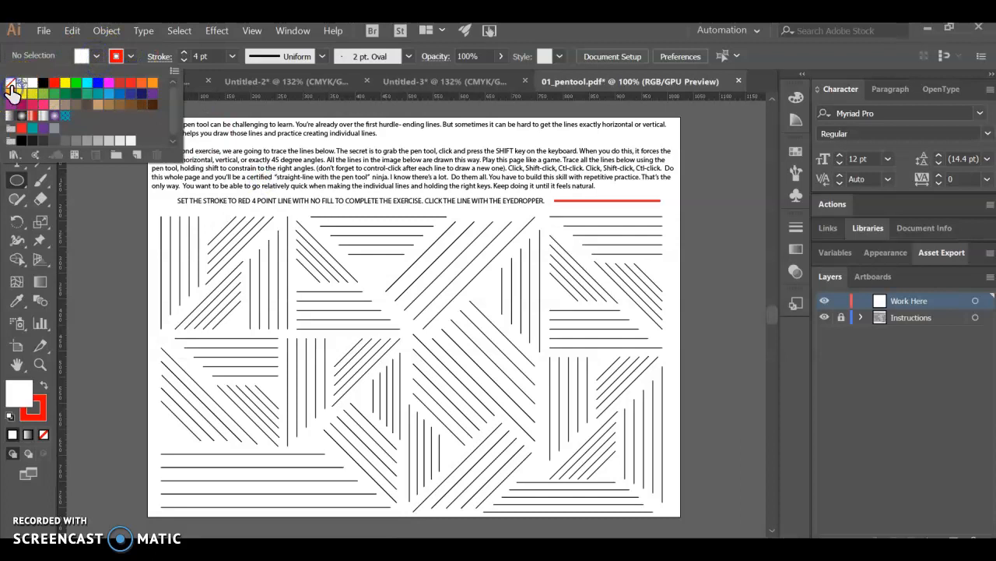
pyautogui.click(204, 102)
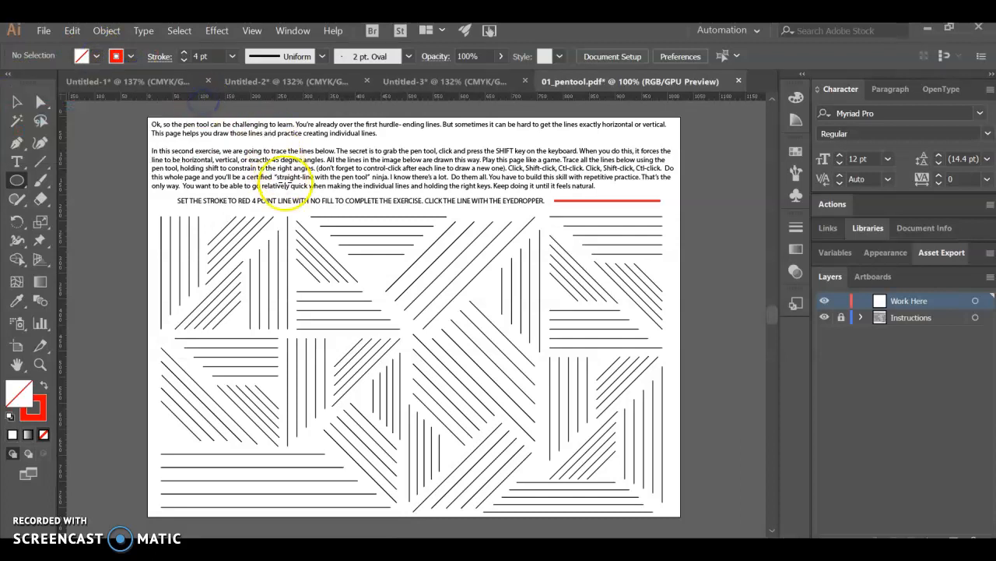
pyautogui.scroll(4, 299, 204)
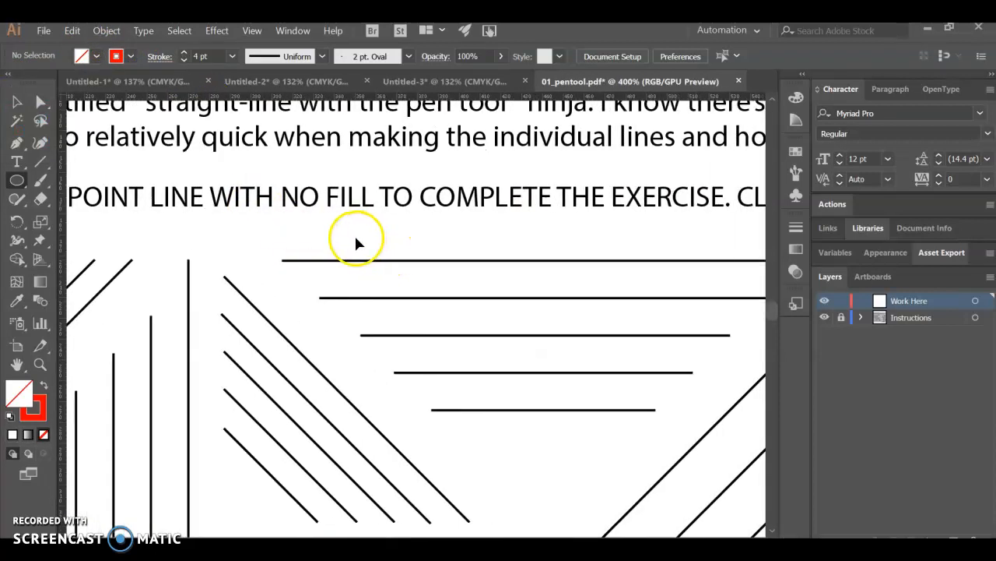
# - Cancel the Ellipse size dialog and activate the Pen tool for tracing the horizontal lines
pyautogui.click(259, 220)
pyautogui.click(559, 320)
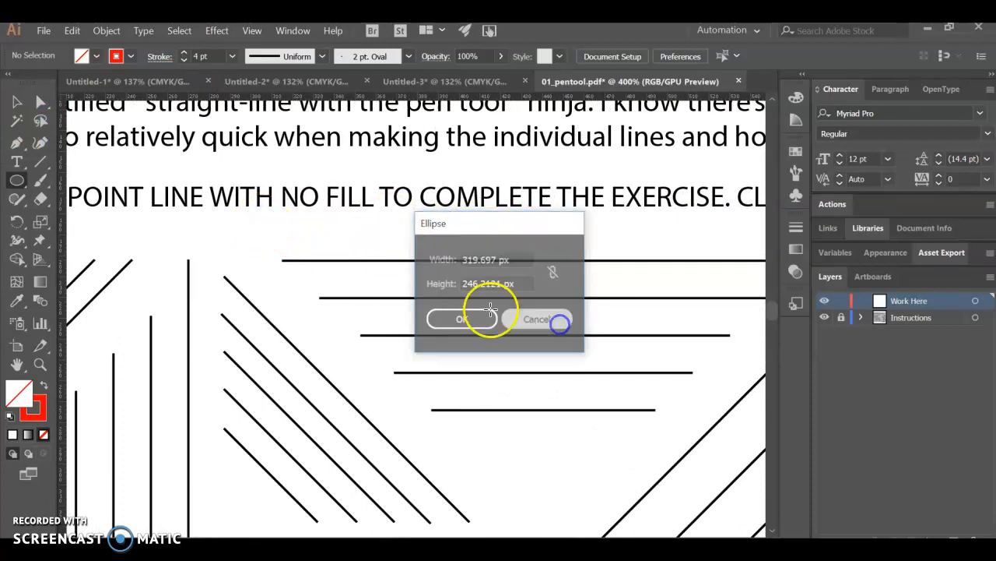
pyautogui.click(17, 143)
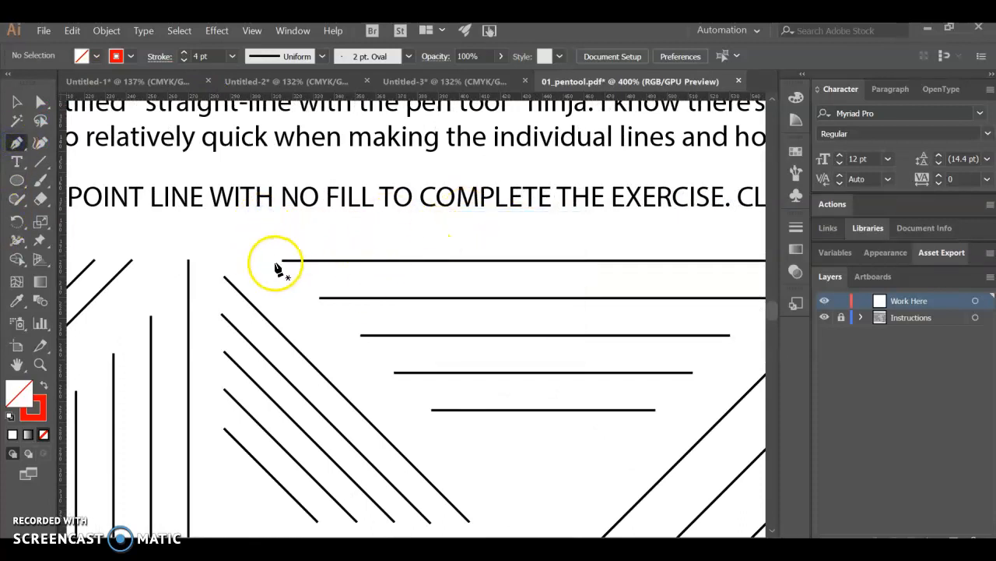
pyautogui.scroll(-1, 293, 259)
pyautogui.hscroll(2, 293, 259)
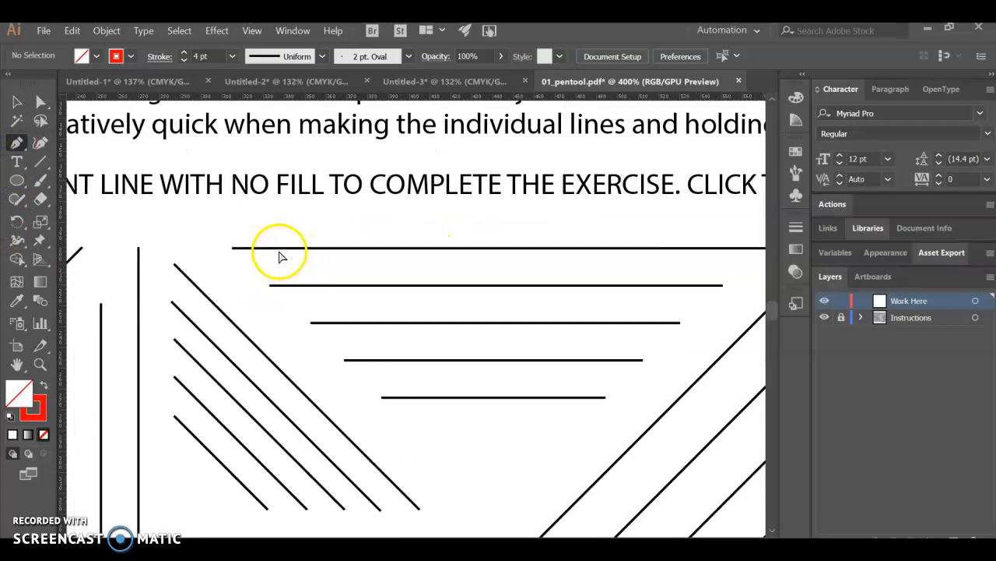
pyautogui.hscroll(2, 281, 257)
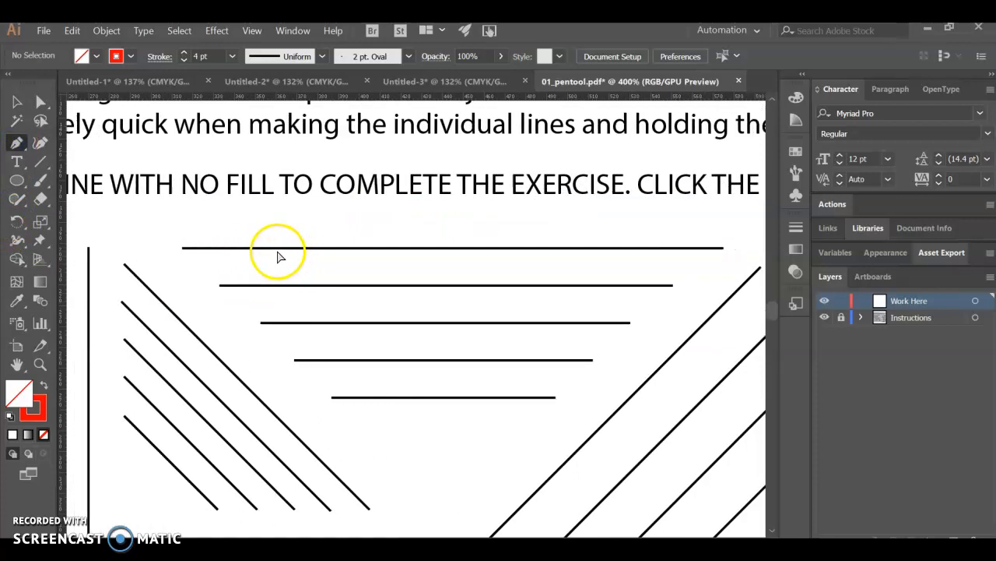
# - Try to trace the two uppermost horizontal lines as one continuous path without ending it between them, and undo the segments
pyautogui.click(183, 250)
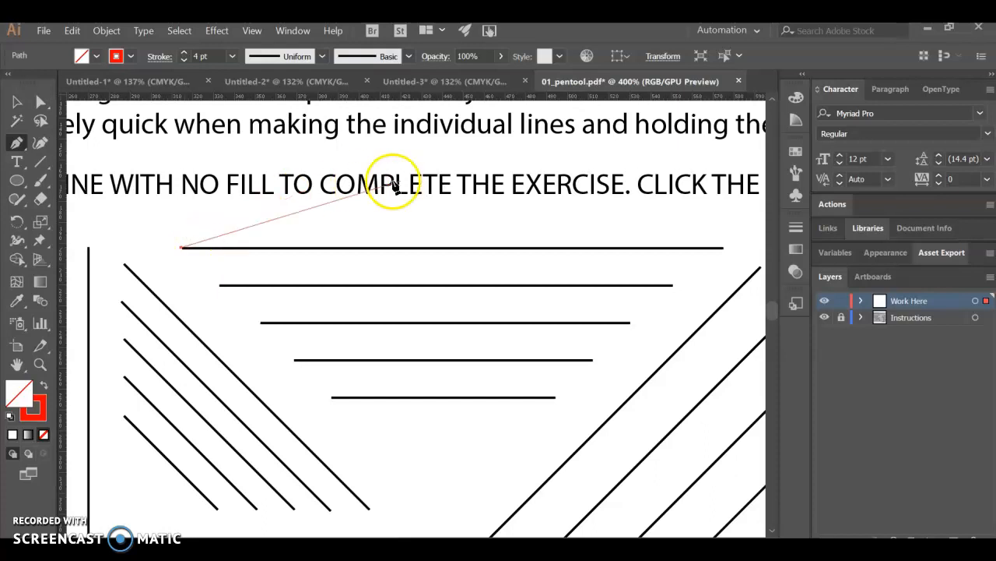
pyautogui.click(724, 249)
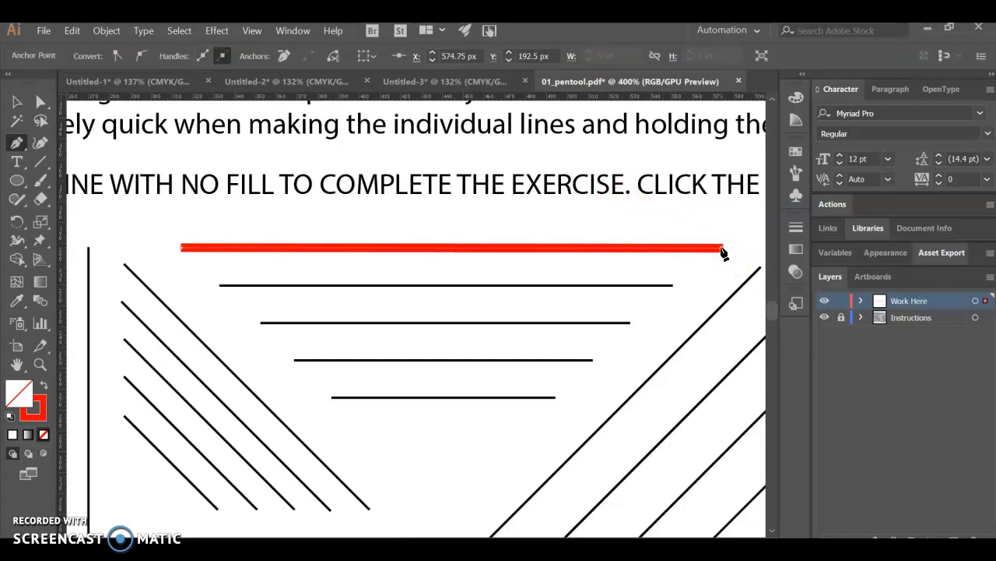
pyautogui.click(723, 250)
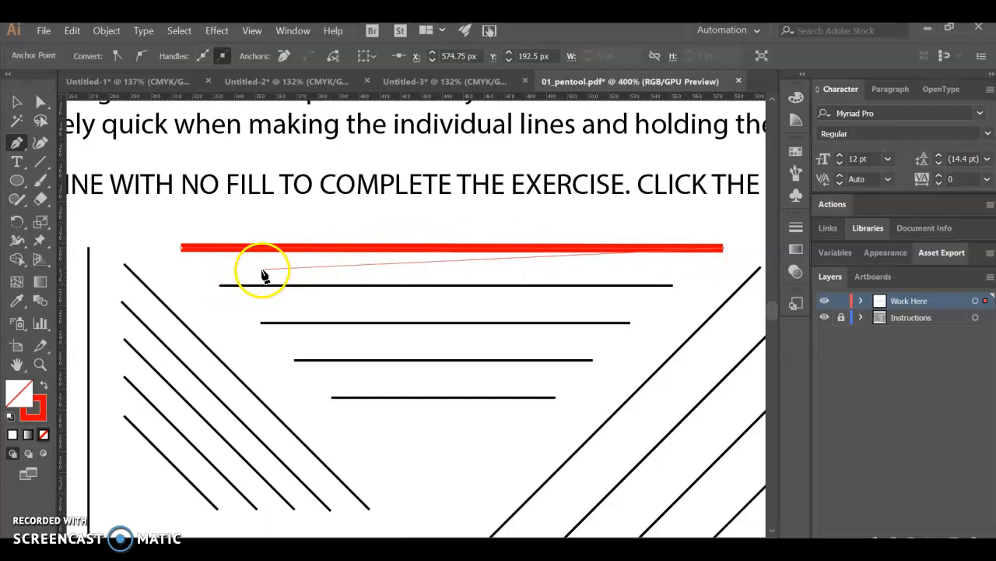
pyautogui.click(221, 287)
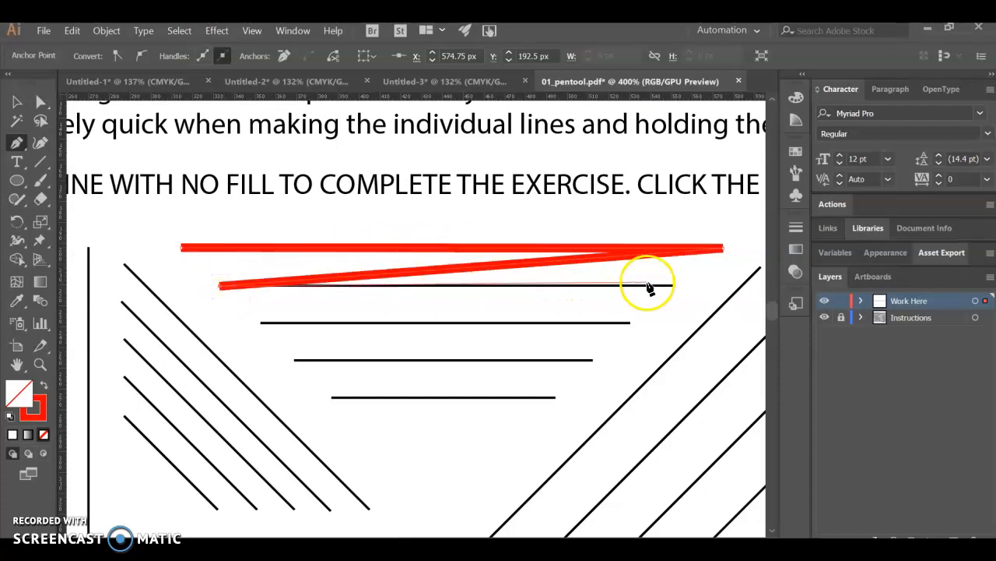
pyautogui.click(673, 287)
pyautogui.hotkey('ctrl', 'z')
pyautogui.hotkey('ctrl', 'z')
pyautogui.hotkey('ctrl', 'z')
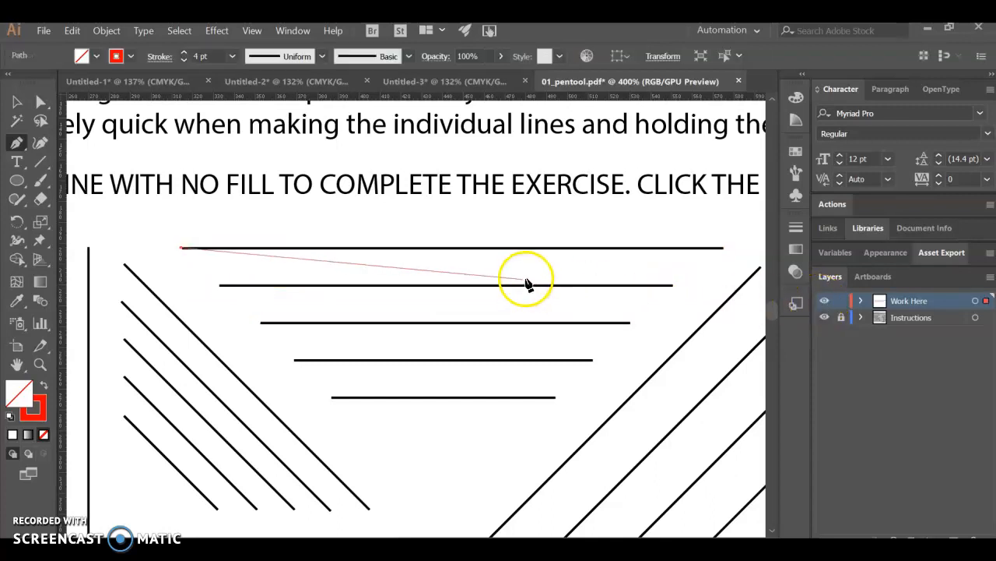
# - Trace the longest, uppermost horizontal line with a straight Pen tool segment and end the path
pyautogui.click(182, 247)
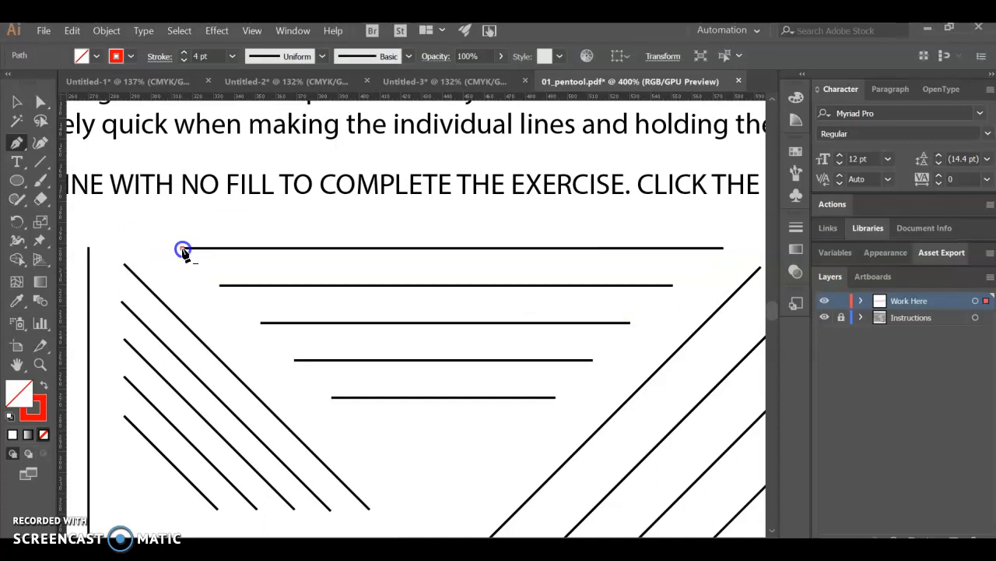
pyautogui.click(723, 248)
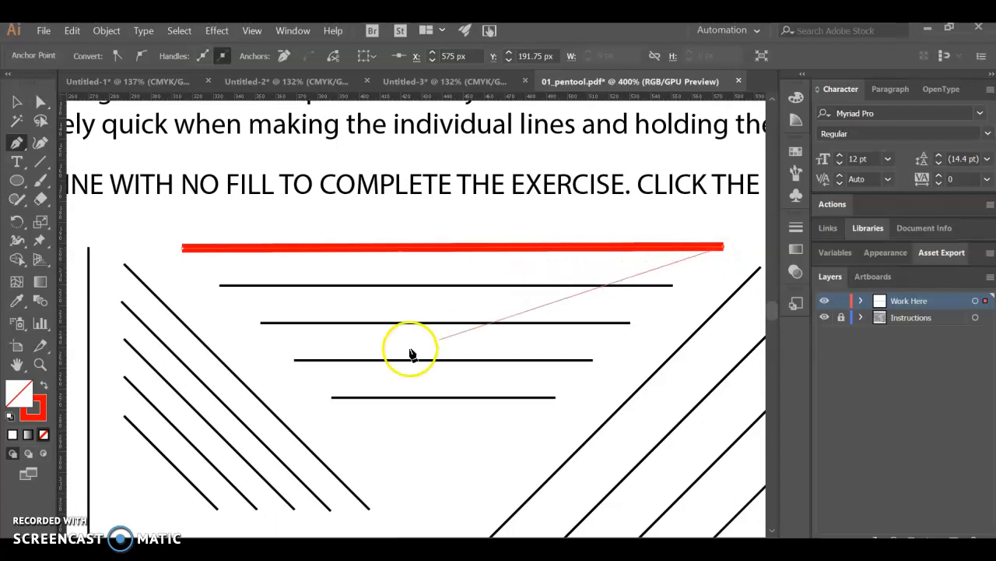
pyautogui.scroll(1, 511, 330)
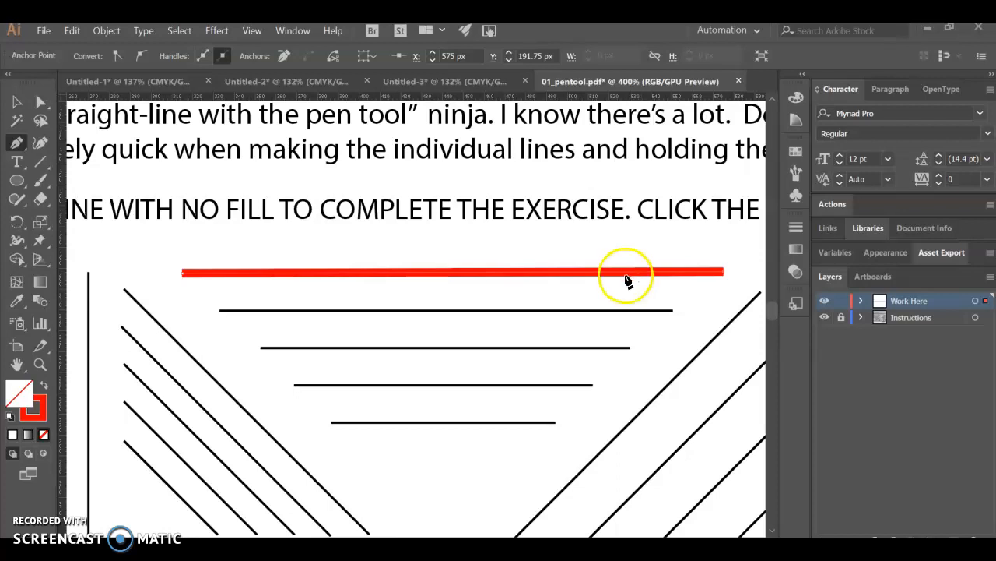
pyautogui.click(739, 297)
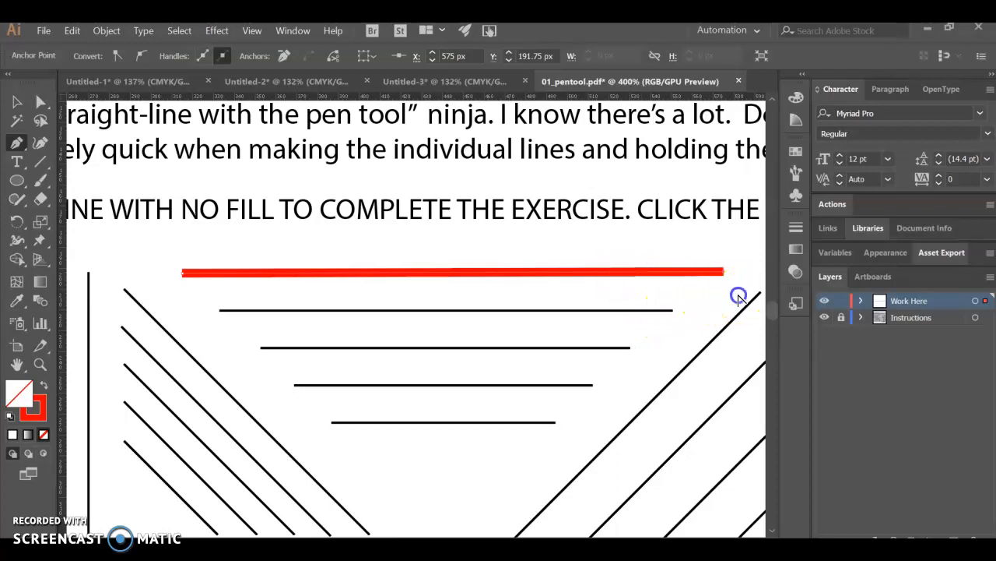
pyautogui.click(725, 271)
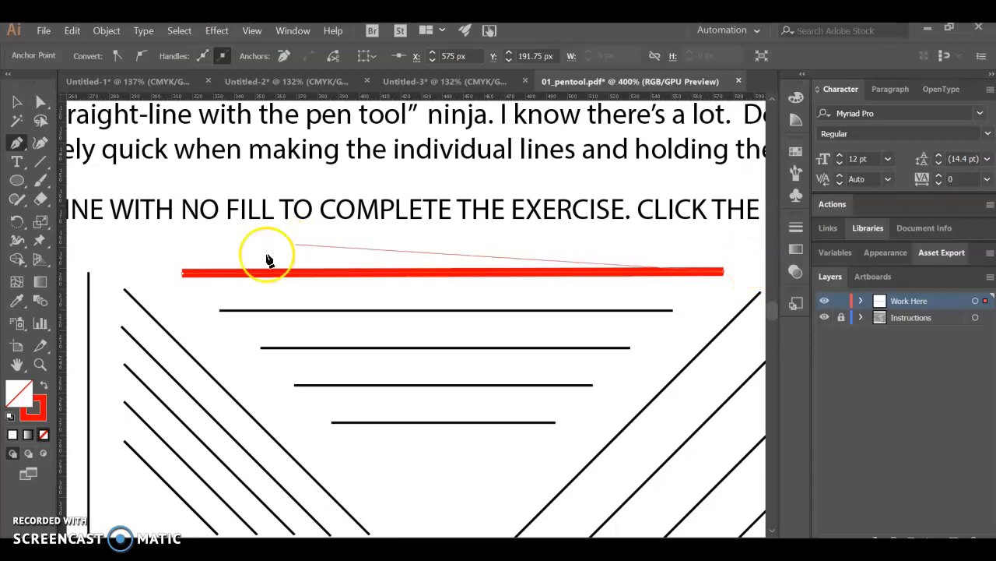
pyautogui.keyDown('ctrl'); pyautogui.click(345, 322); pyautogui.keyUp('ctrl')
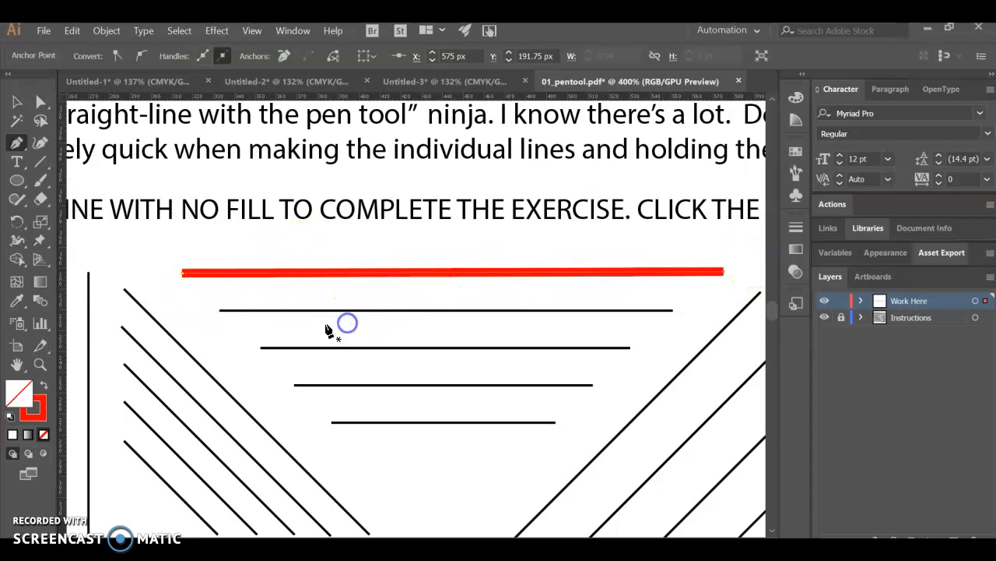
# - Trace the remaining four horizontal lines of the group as separate straight paths, ending each path before starting another
pyautogui.click(221, 311)
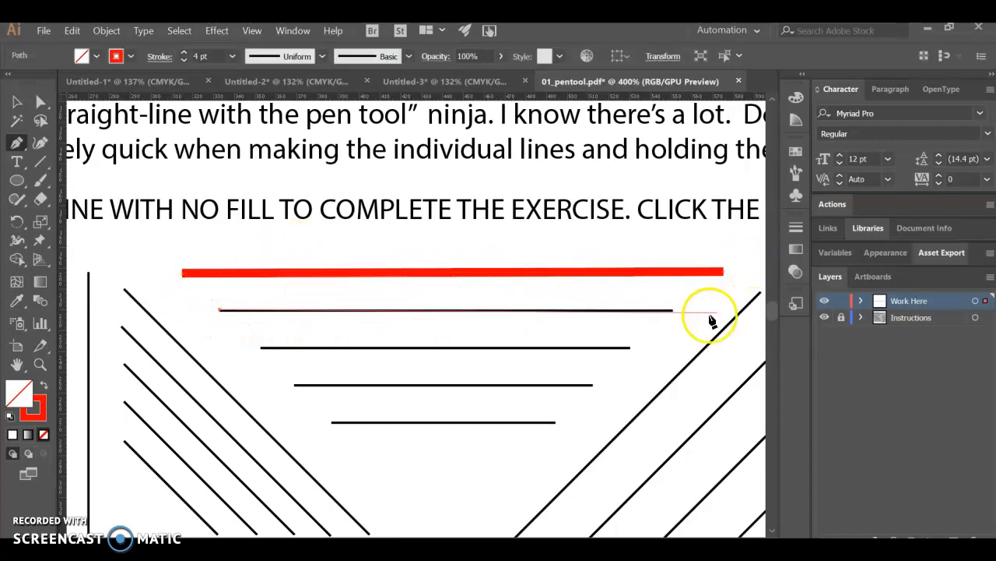
pyautogui.click(673, 310)
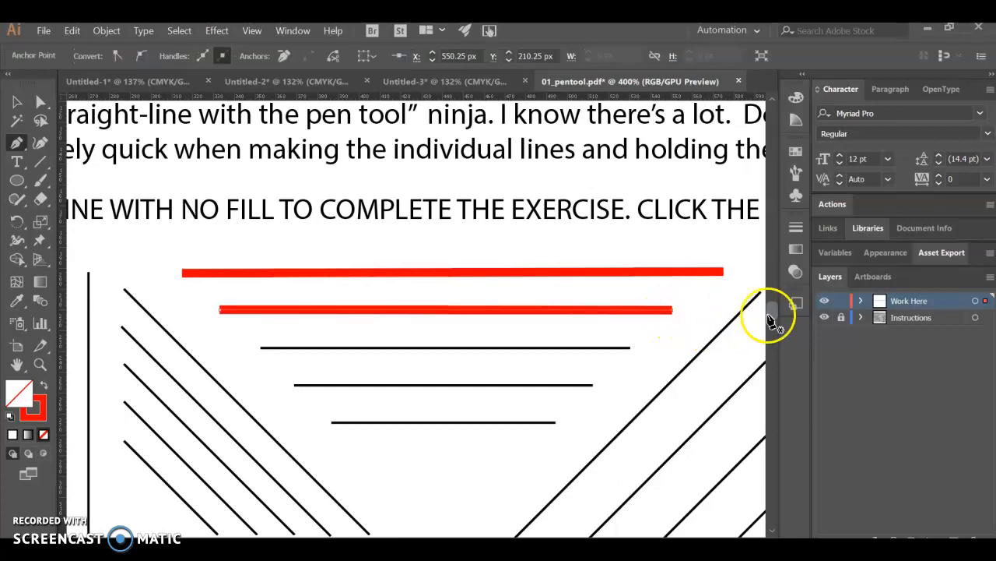
pyautogui.click(261, 348)
pyautogui.click(631, 348)
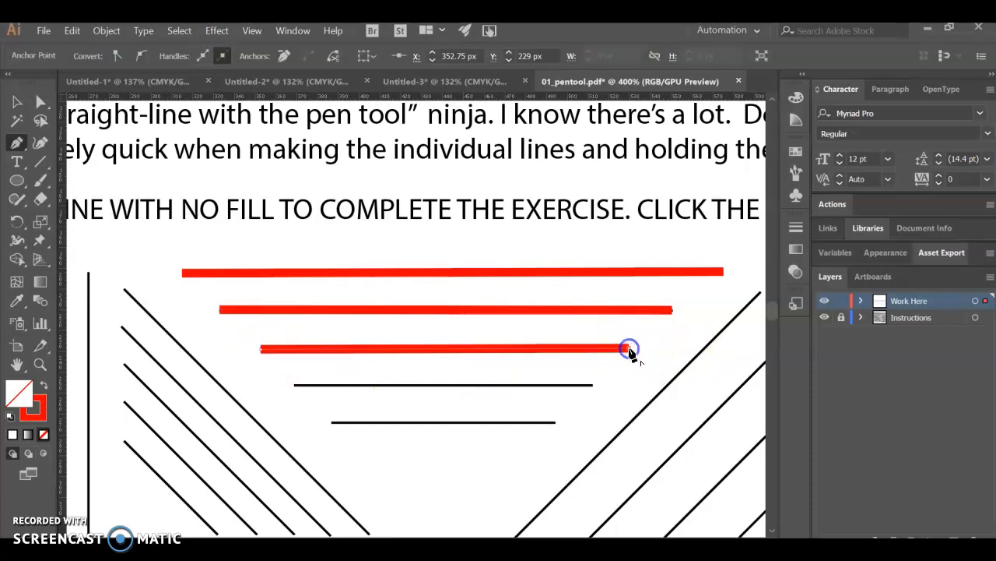
pyautogui.click(294, 384)
pyautogui.click(593, 387)
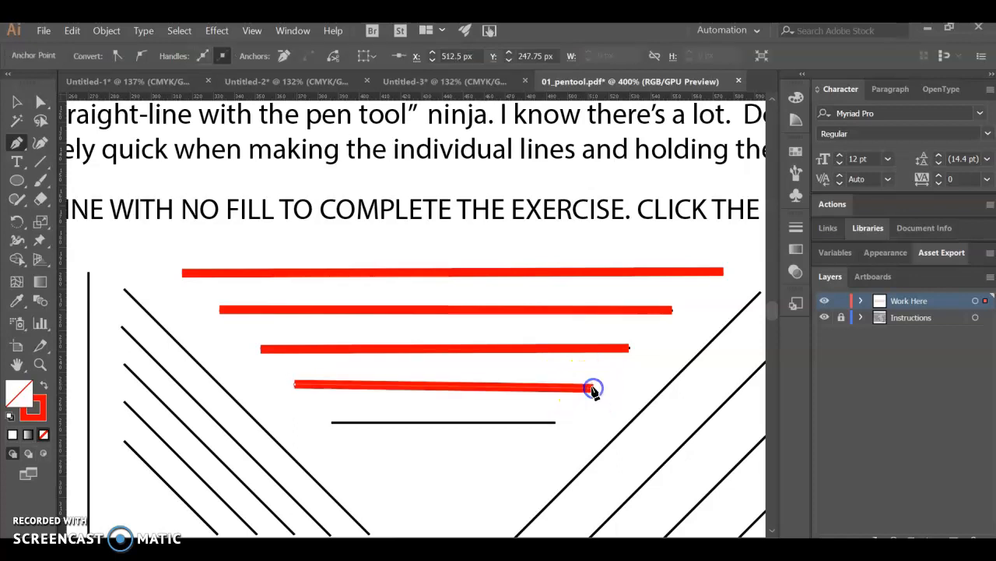
pyautogui.click(333, 422)
pyautogui.click(555, 421)
pyautogui.keyDown('ctrl'); pyautogui.click(627, 417); pyautogui.keyUp('ctrl')
# - Trace the two uppermost 45-degree lines beside the page's first vertical-line group as separate straight paths
pyautogui.hscroll(-3, 503, 375)
pyautogui.scroll(2, 500, 389)
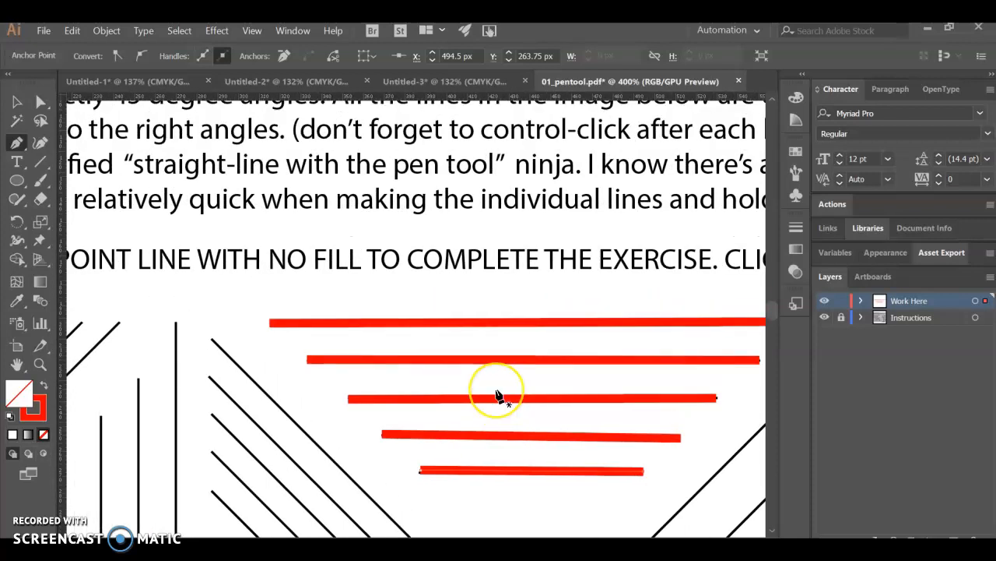
pyautogui.scroll(2, 499, 396)
pyautogui.hscroll(-5, 474, 402)
pyautogui.scroll(2, 474, 403)
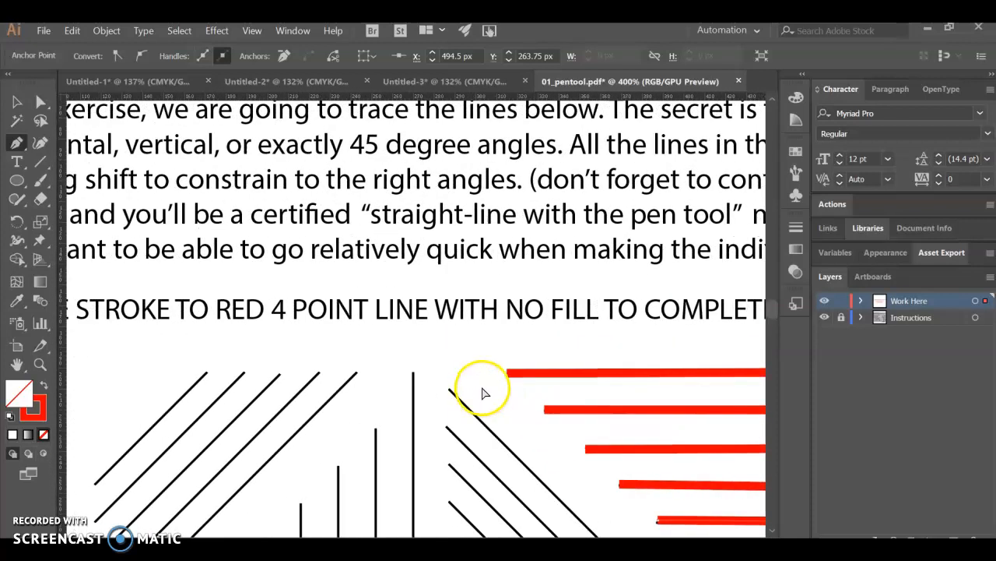
pyautogui.hscroll(-8, 481, 394)
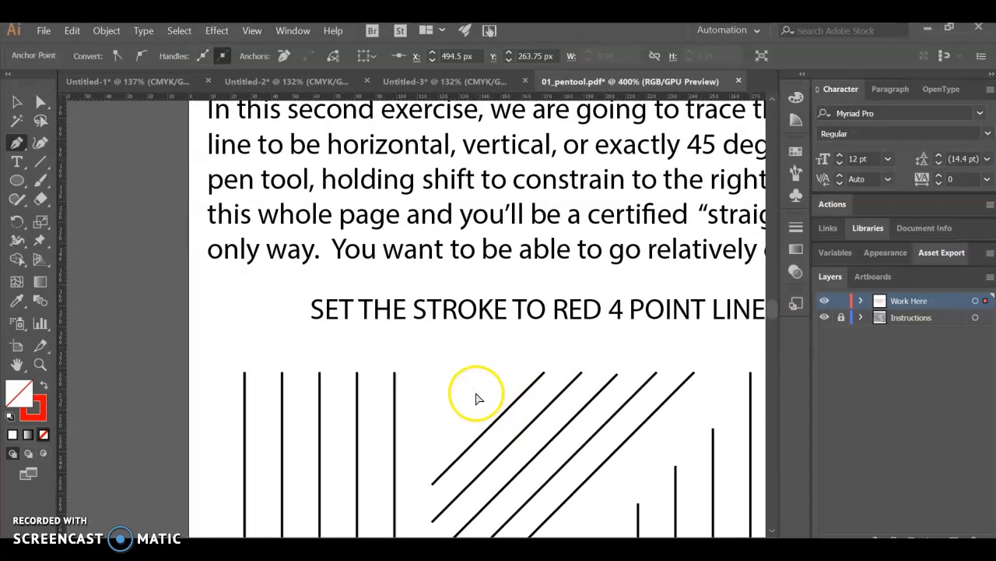
pyautogui.hscroll(-2, 478, 398)
pyautogui.scroll(-6, 475, 393)
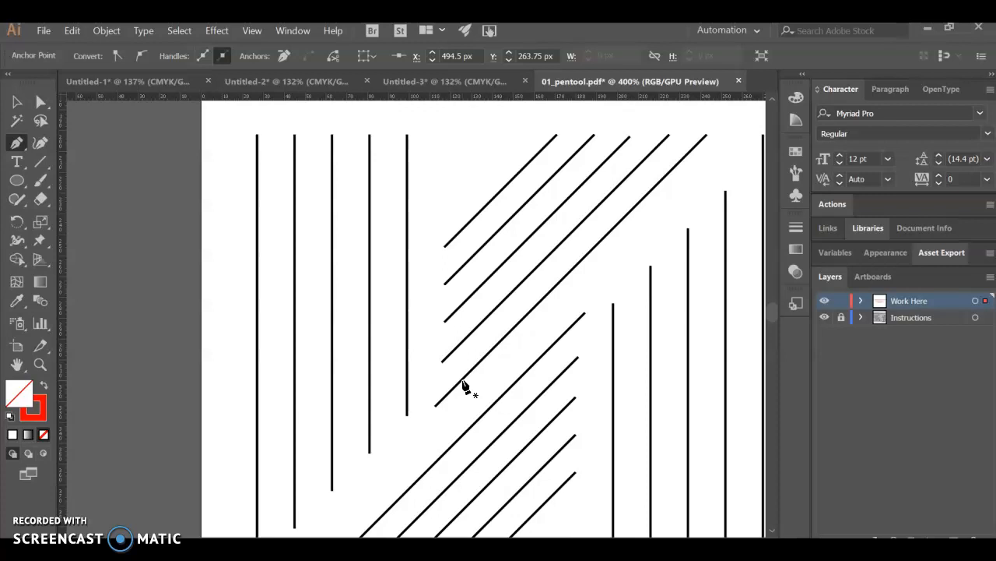
pyautogui.click(444, 246)
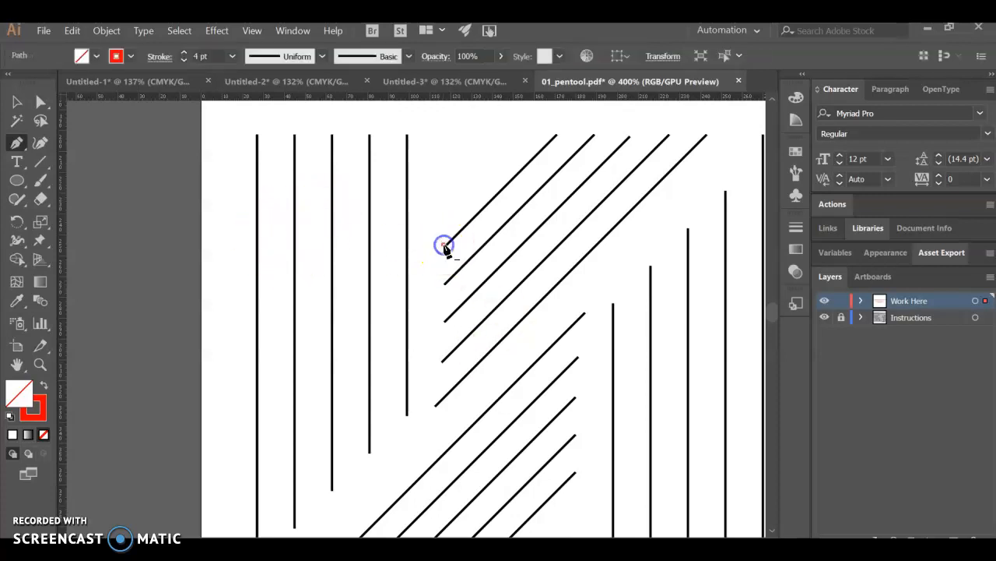
pyautogui.click(556, 136)
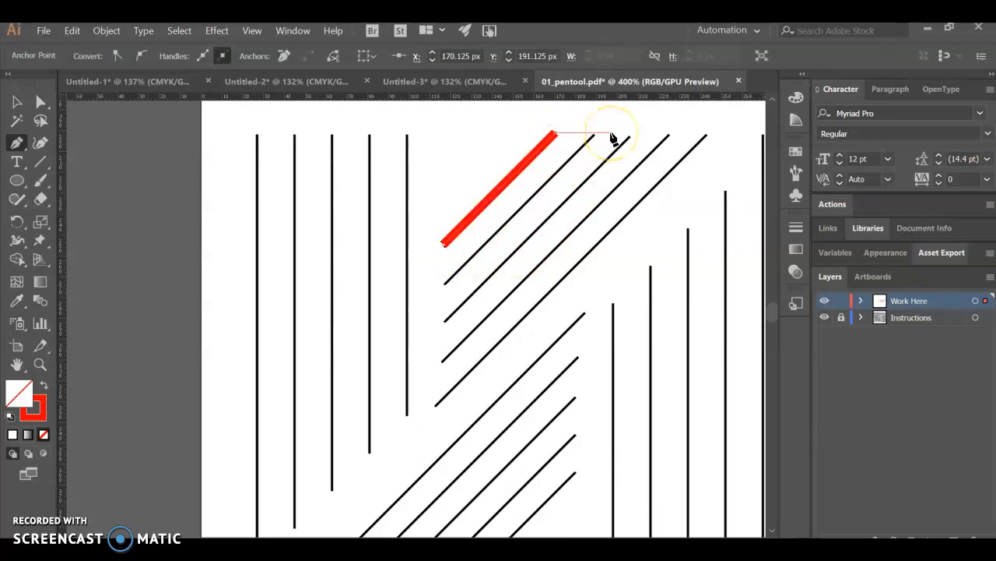
pyautogui.keyDown('ctrl'); pyautogui.click(688, 127); pyautogui.keyUp('ctrl')
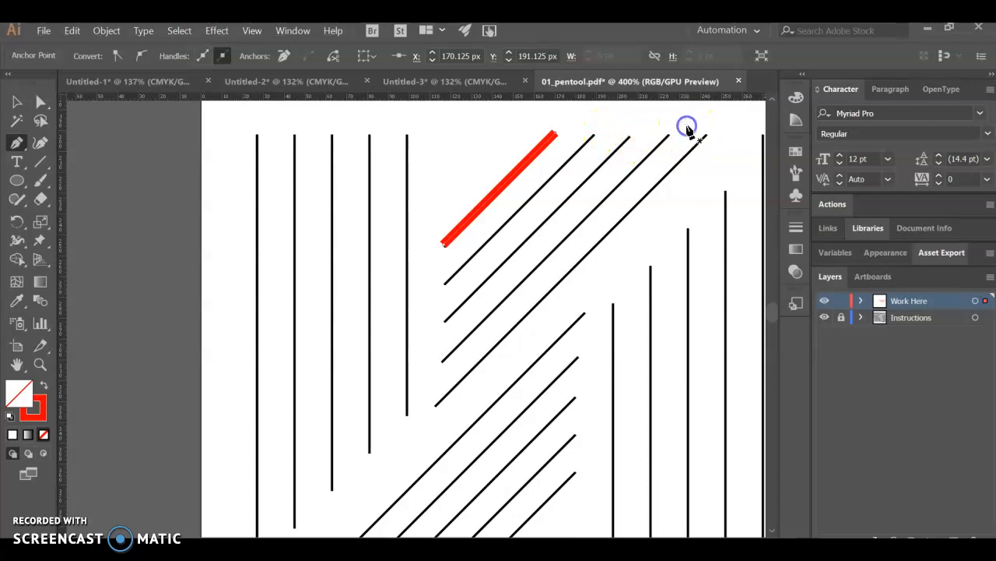
pyautogui.click(445, 287)
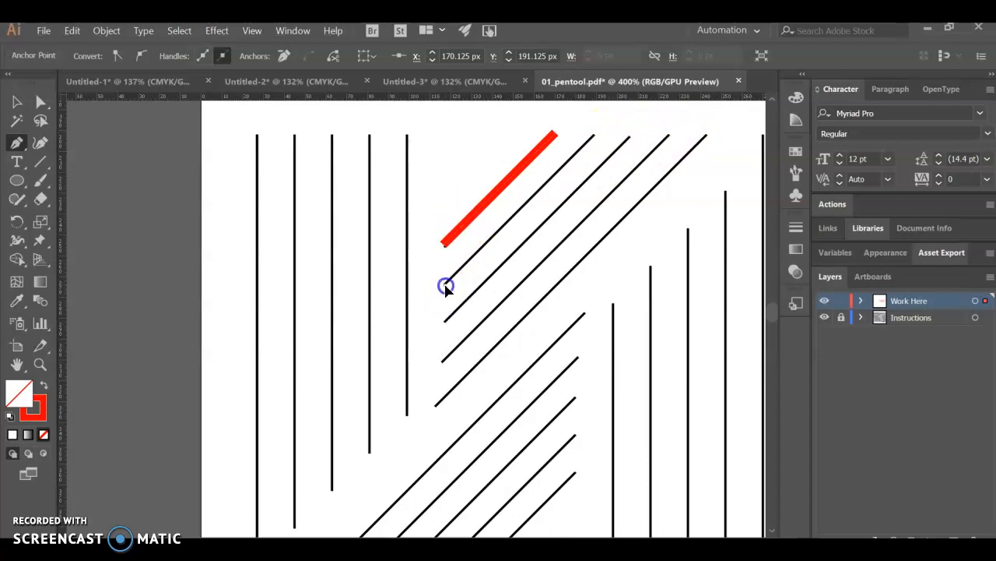
pyautogui.click(595, 138)
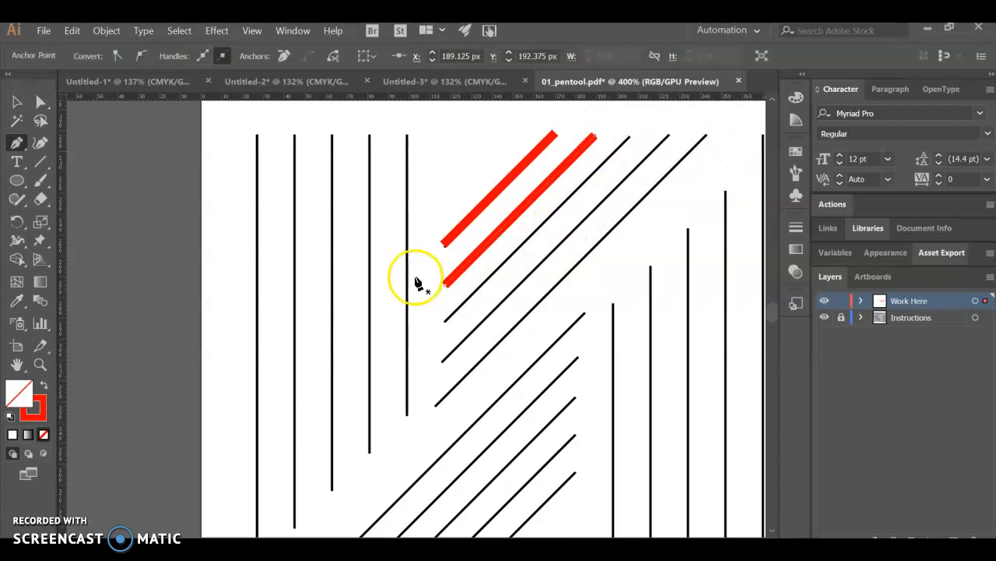
# - Show the whole exercise page and open the list of editing commands
pyautogui.scroll(-5, 456, 319)
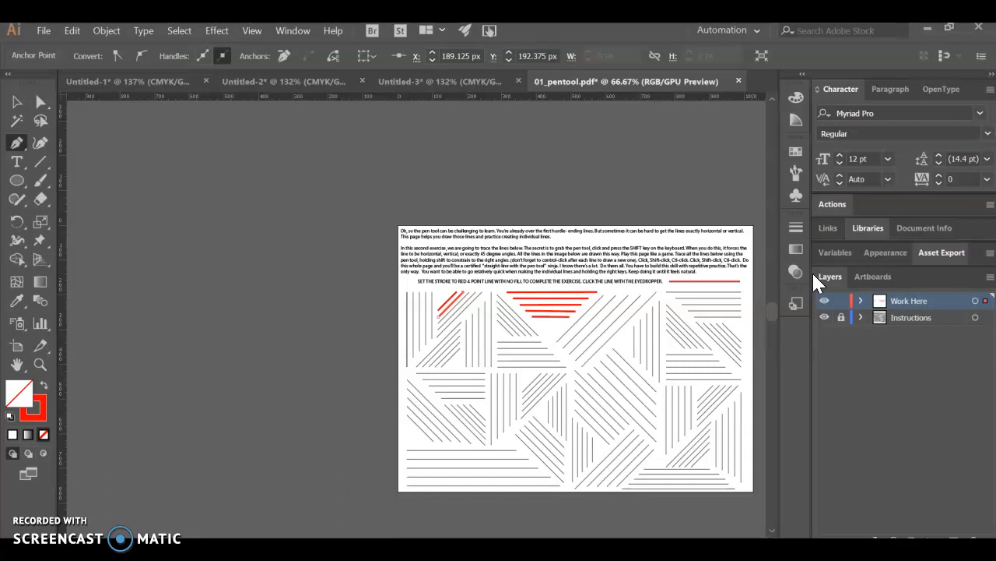
pyautogui.click(71, 33)
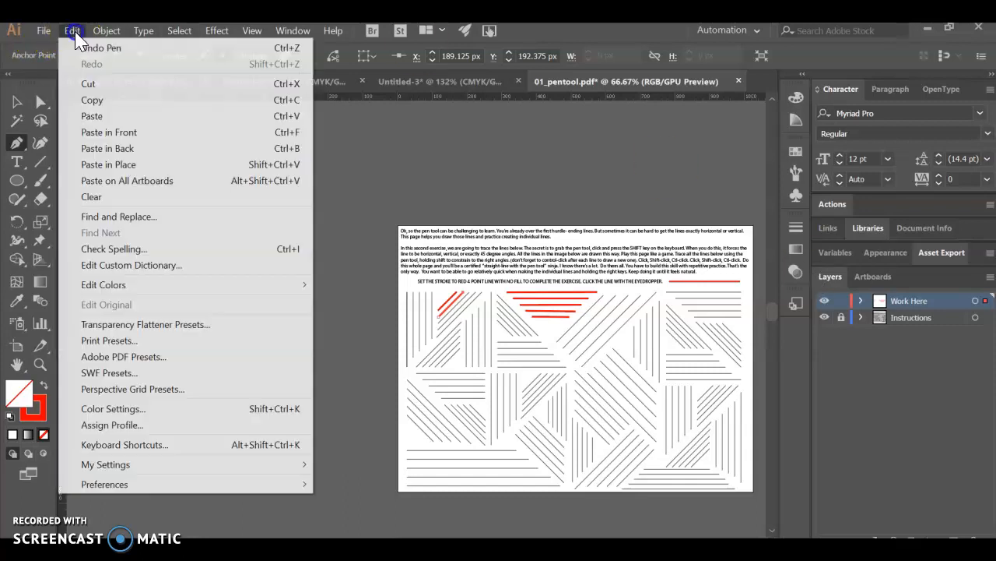